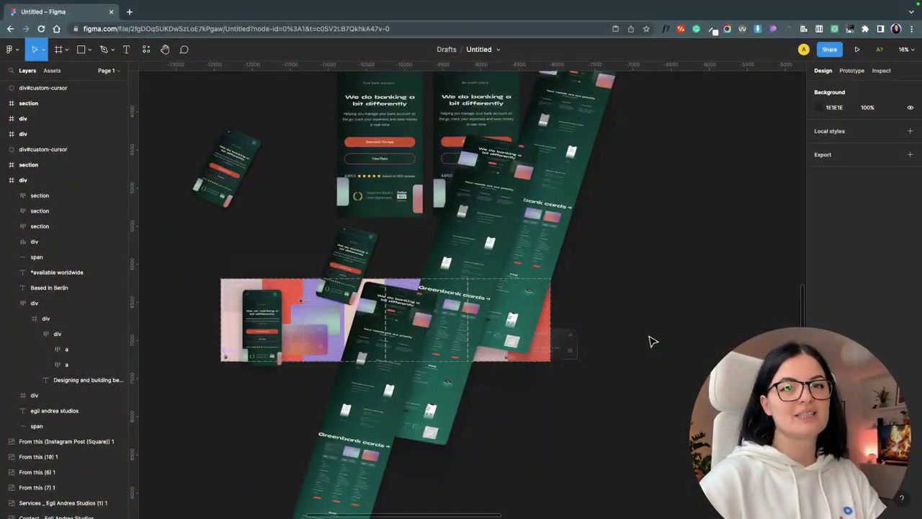
# Step: Draw a 1080 × 1080 square on the empty canvas and position it up and to the right
pyautogui.scroll(-2, 634, 338)
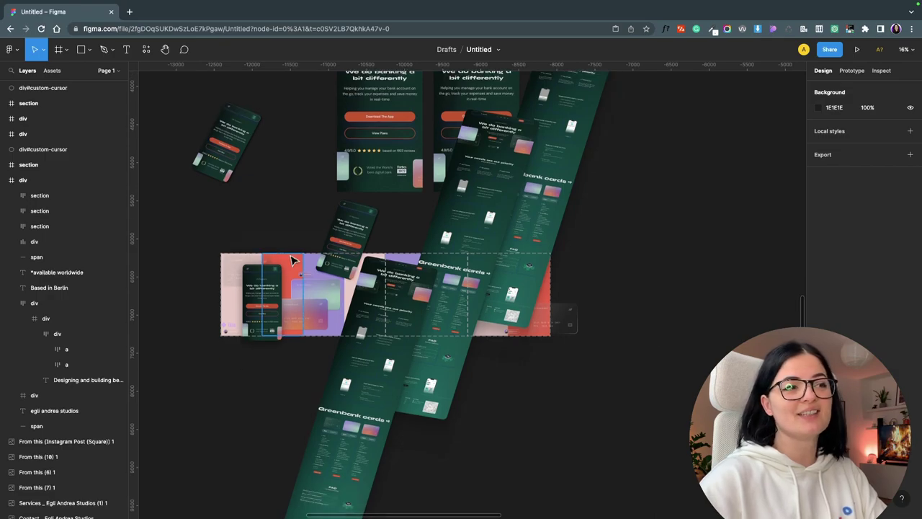
pyautogui.moveTo(231, 229); pyautogui.dragTo(500, 325)
pyautogui.click(652, 392)
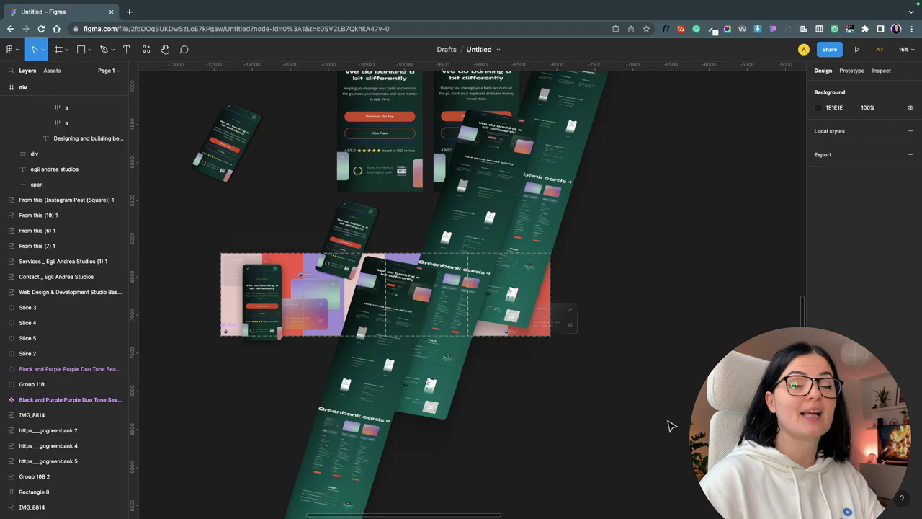
pyautogui.hscroll(10, 670, 426)
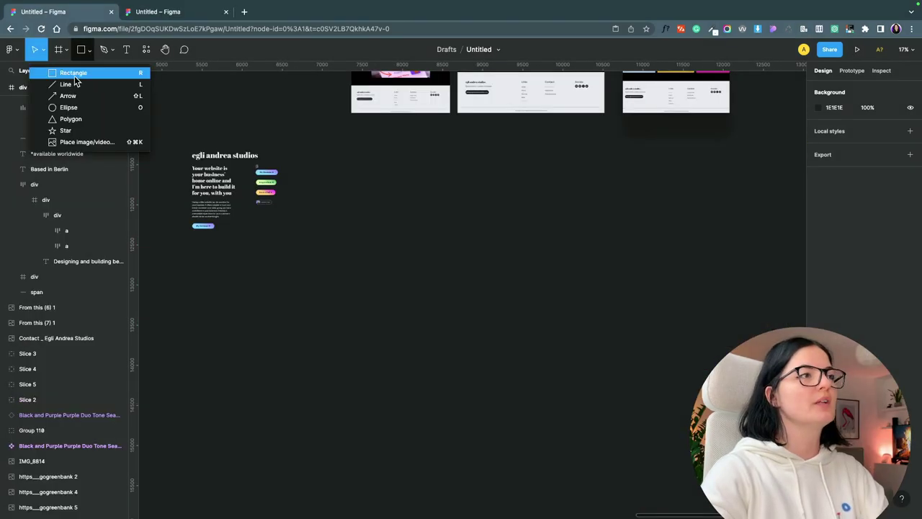
pyautogui.click(75, 74)
pyautogui.moveTo(302, 250); pyautogui.dragTo(395, 320)
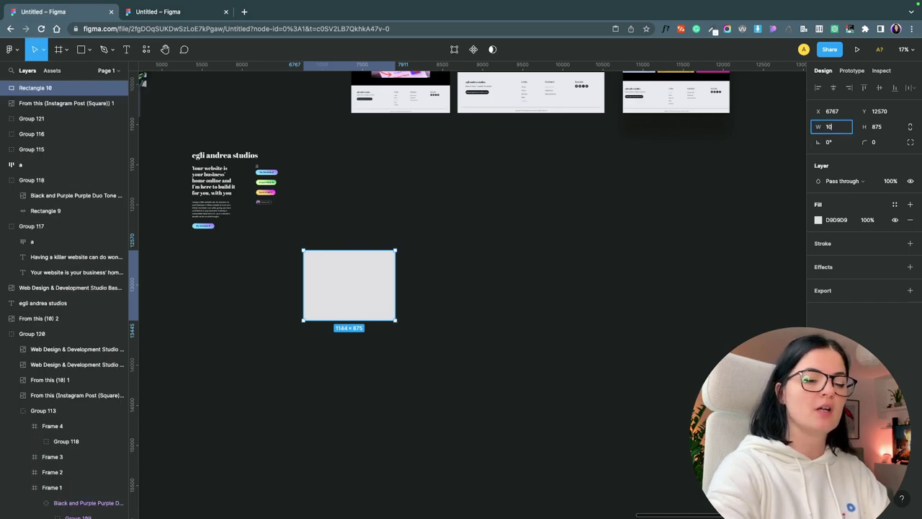
pyautogui.click(877, 134)
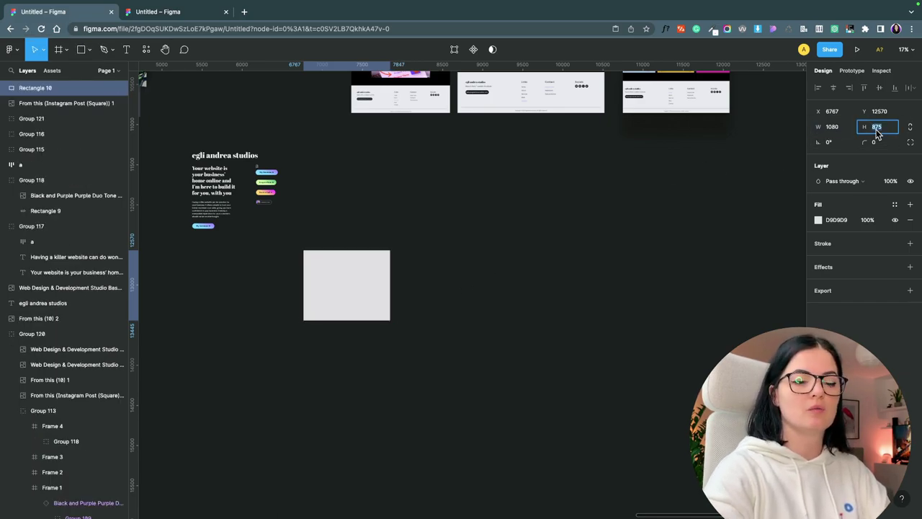
pyautogui.press('Return')
pyautogui.click(595, 278)
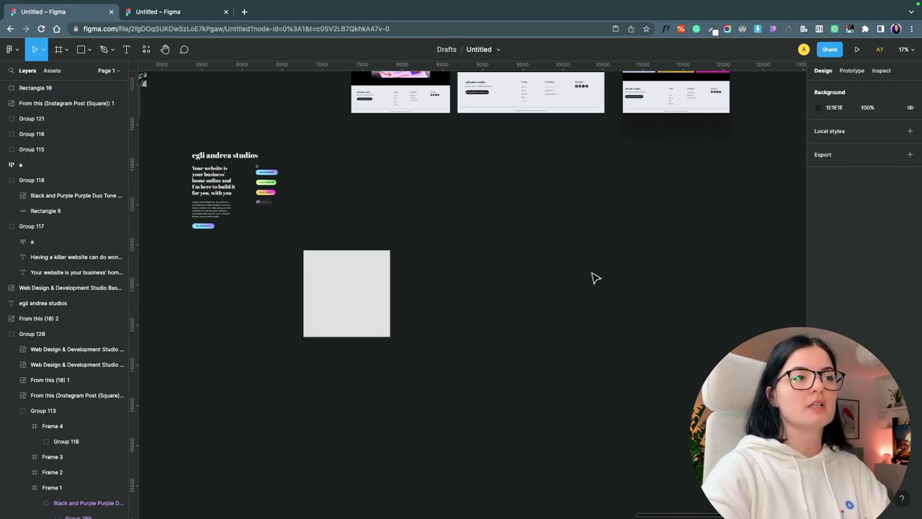
pyautogui.moveTo(373, 321); pyautogui.dragTo(421, 248)
pyautogui.click(469, 258)
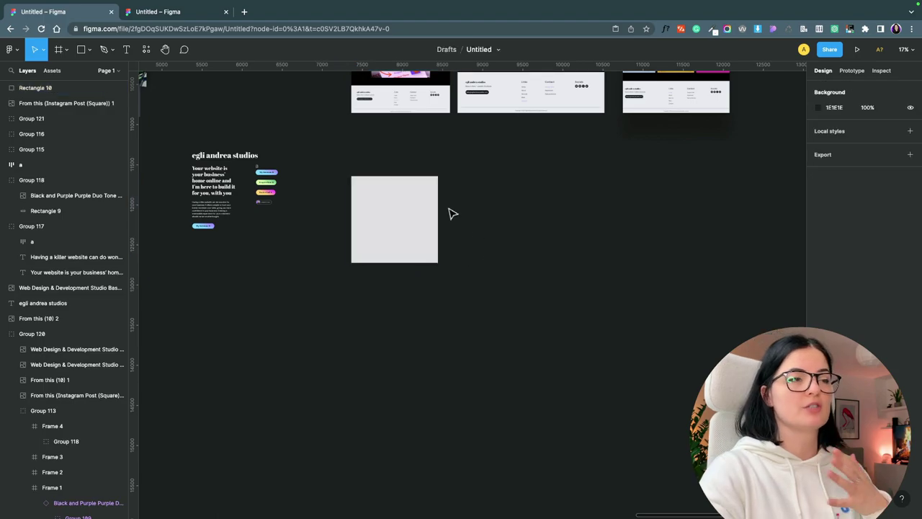
pyautogui.hotkey('ctrl', 'z')
# Step: Pick dark grey 343640 from the colour picker history and enter it as the square's fill hex
pyautogui.click(713, 31)
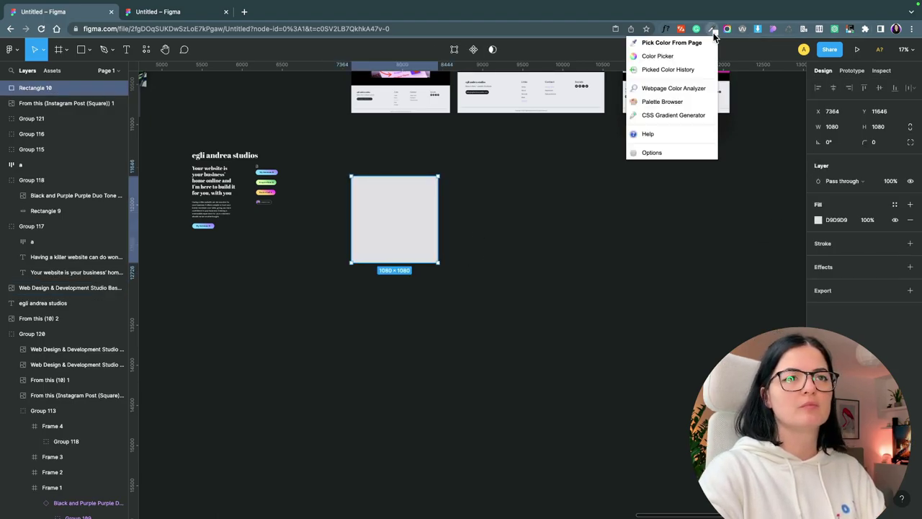
pyautogui.click(680, 64)
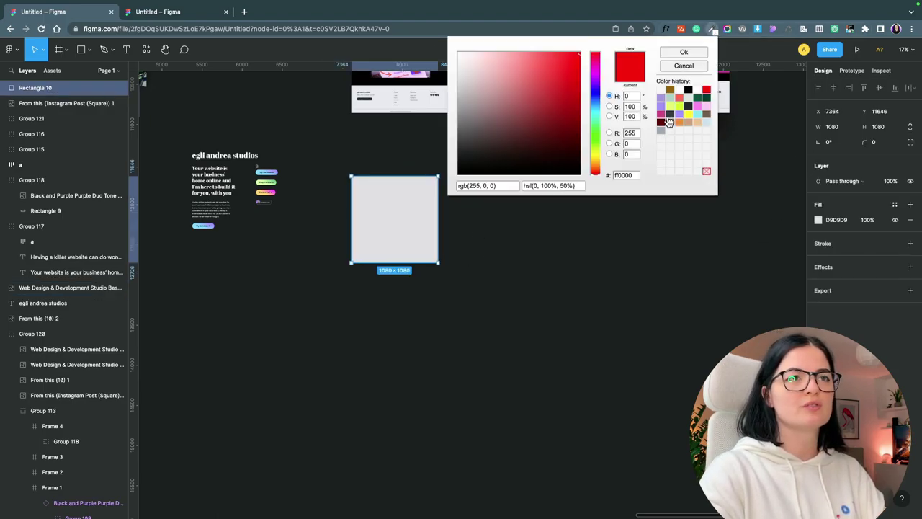
pyautogui.click(669, 117)
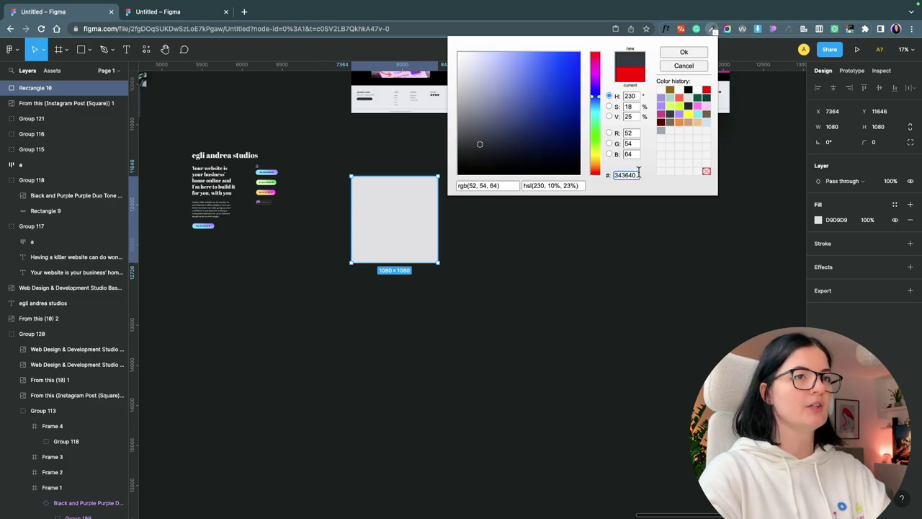
pyautogui.click(840, 221)
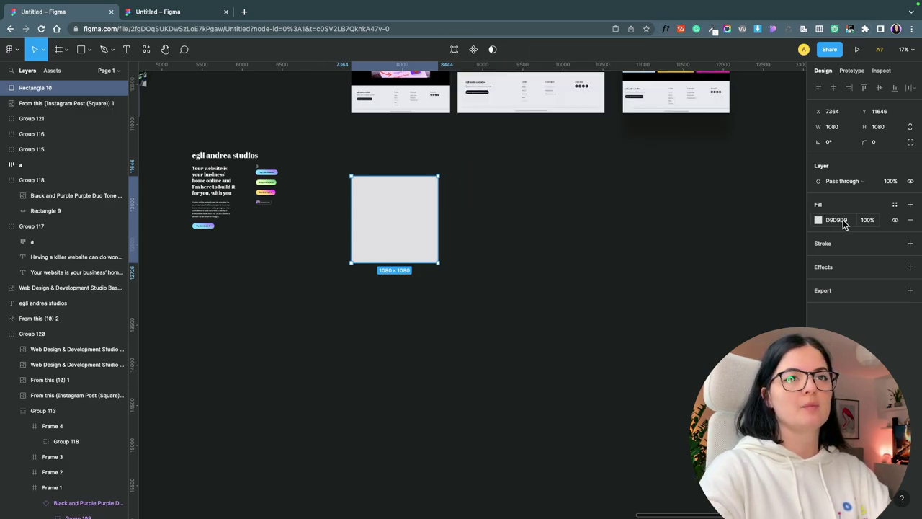
# Step: Apply the 343640 fill, then duplicate the square directly to its right
pyautogui.press('Return')
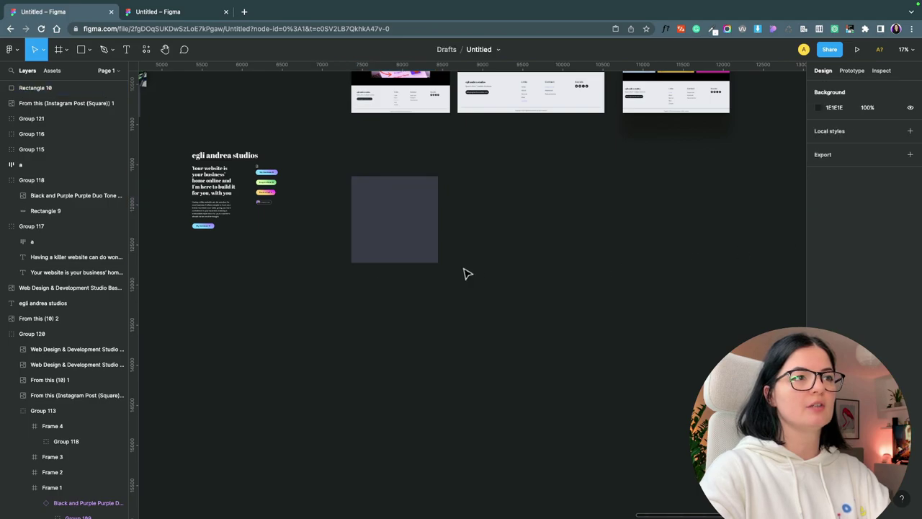
pyautogui.click(464, 242)
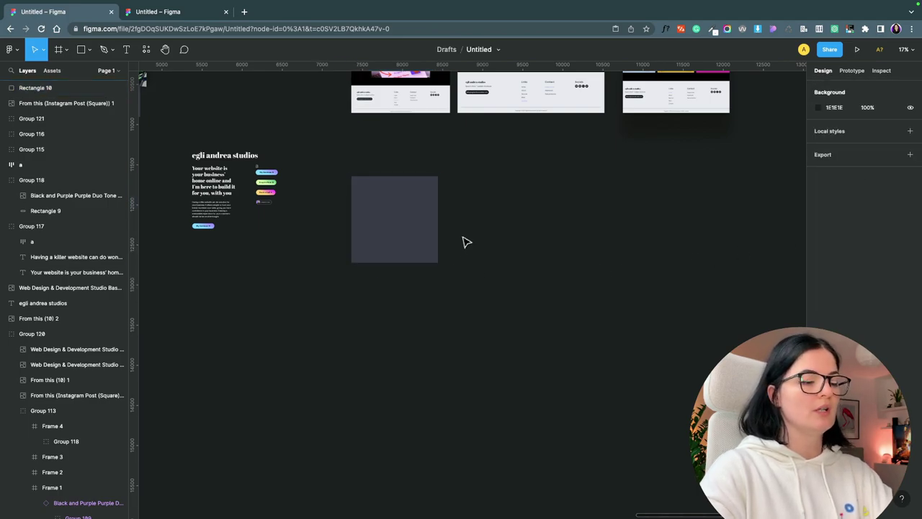
pyautogui.moveTo(414, 240); pyautogui.dragTo(500, 241)
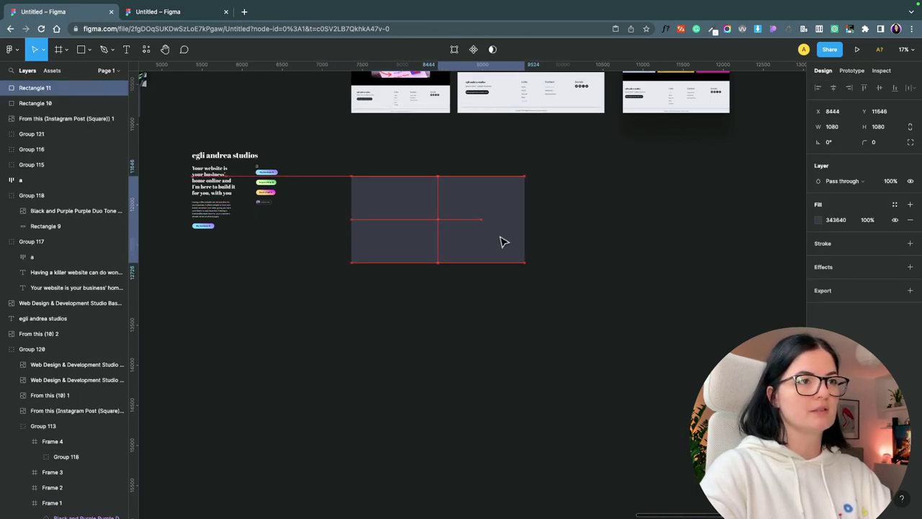
pyautogui.click(562, 314)
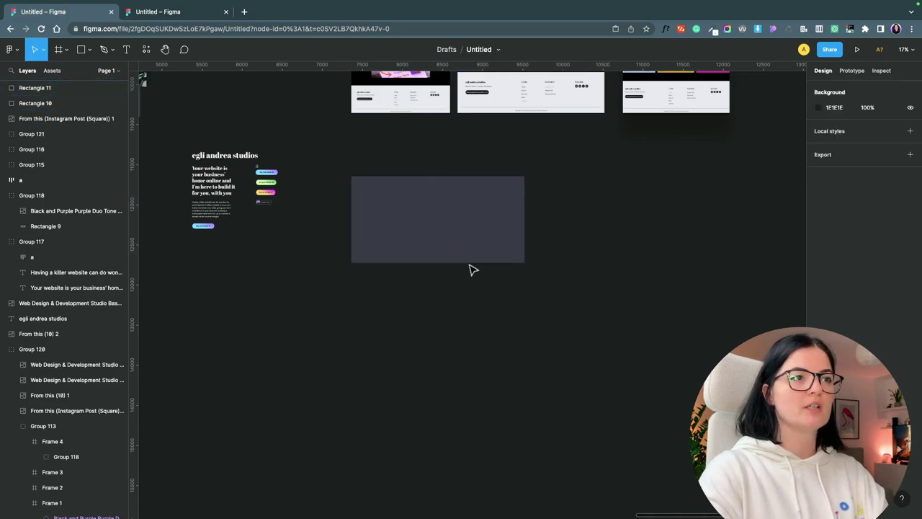
pyautogui.click(480, 241)
pyautogui.click(411, 290)
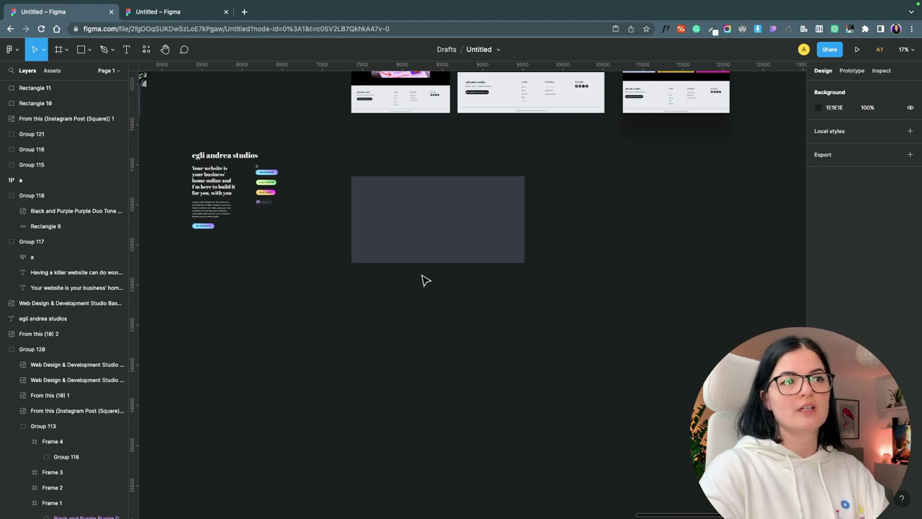
pyautogui.click(466, 251)
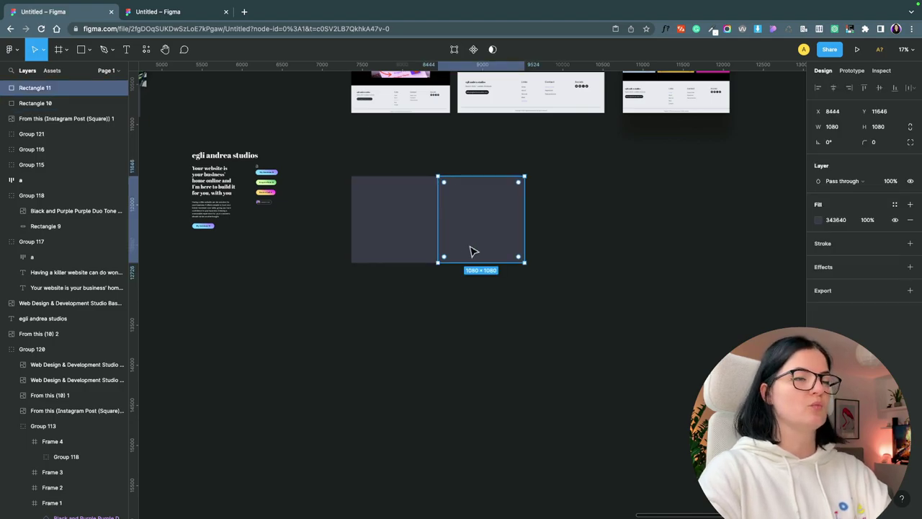
# Step: Paste a third and fourth square copy, snapping each to the row's right end
pyautogui.click(552, 233)
pyautogui.hotkey('ctrl', 'v')
pyautogui.moveTo(503, 232); pyautogui.dragTo(598, 221)
pyautogui.click(645, 235)
pyautogui.click(652, 228)
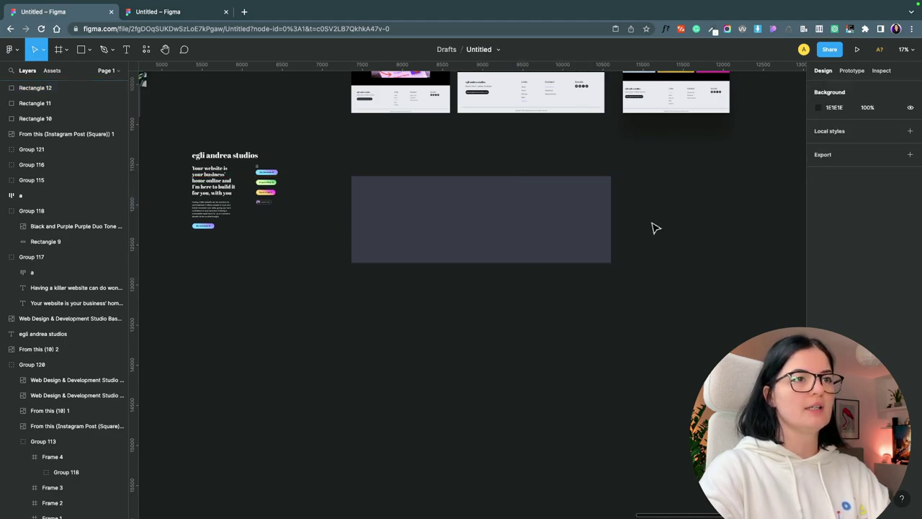
pyautogui.hotkey('ctrl', 'v')
pyautogui.moveTo(500, 212); pyautogui.dragTo(674, 218)
pyautogui.click(675, 296)
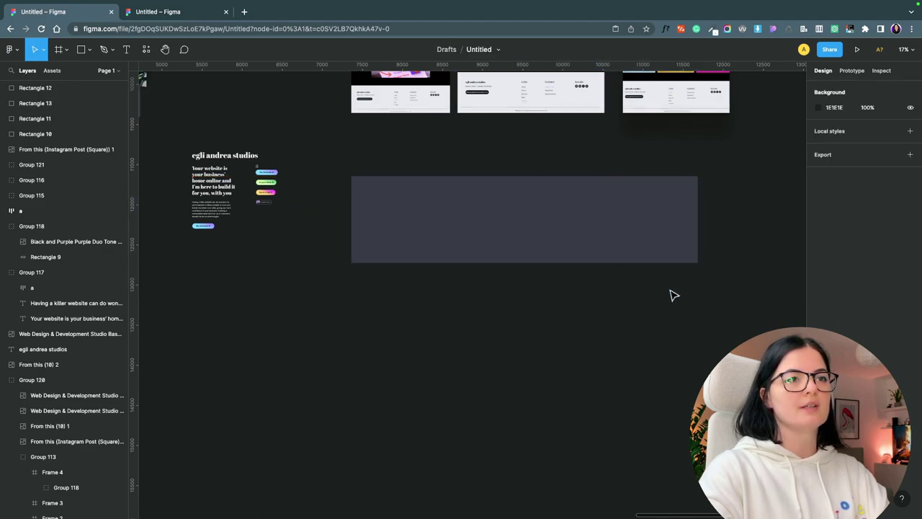
pyautogui.click(11, 49)
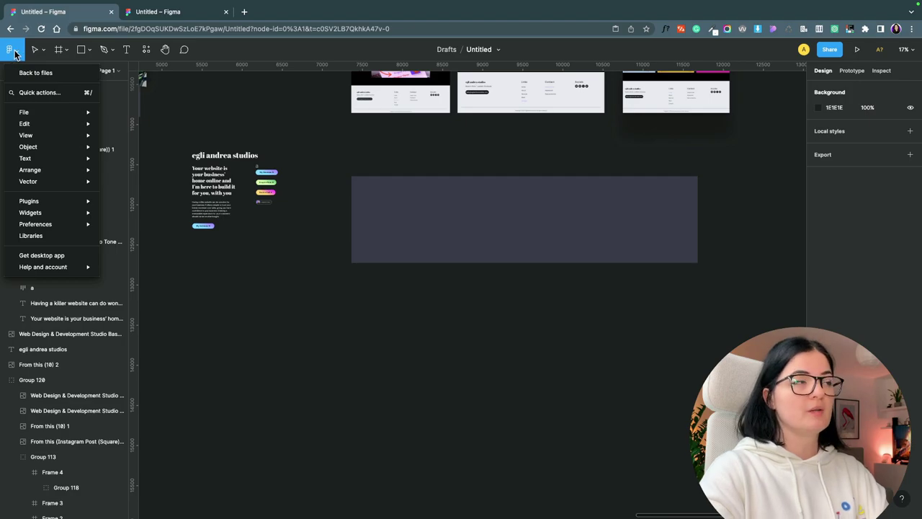
pyautogui.moveTo(40, 125)
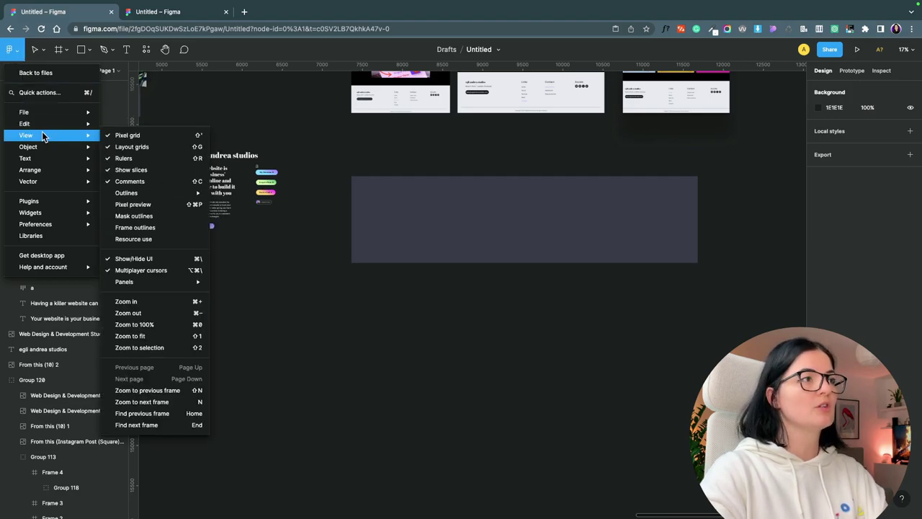
pyautogui.click(124, 159)
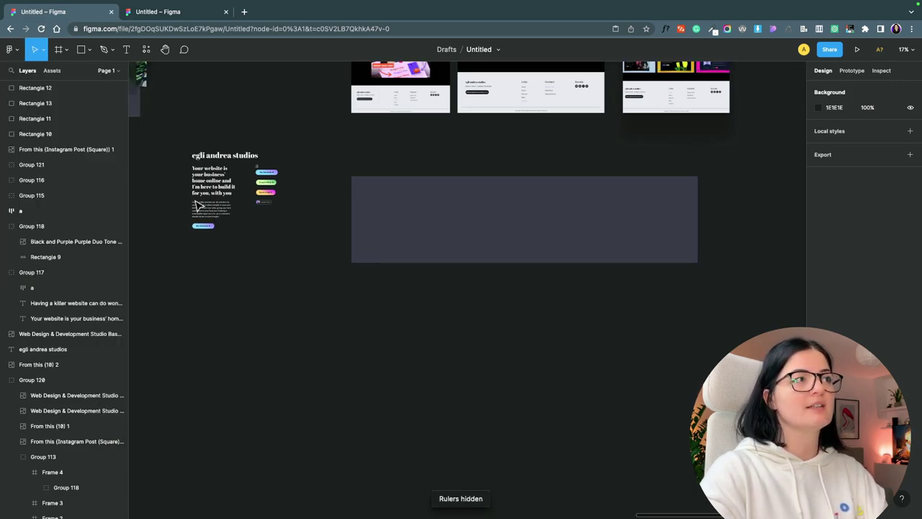
pyautogui.click(16, 54)
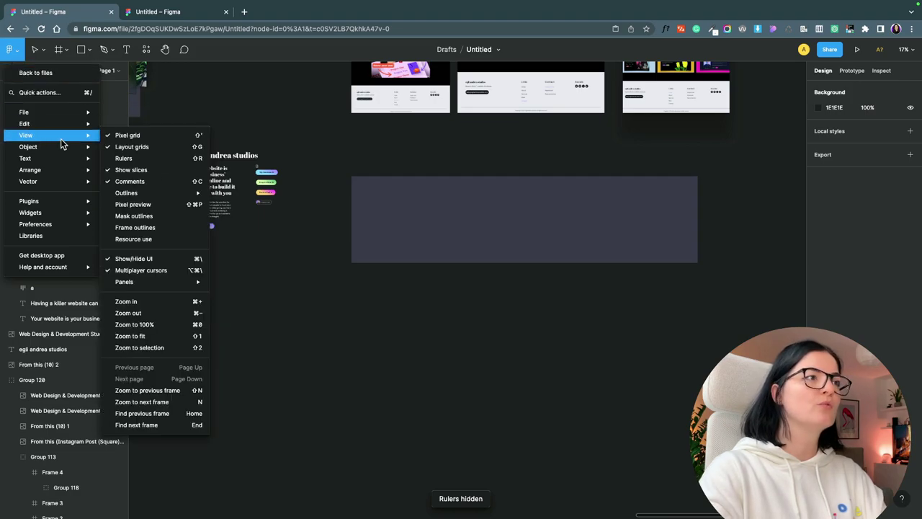
pyautogui.click(124, 158)
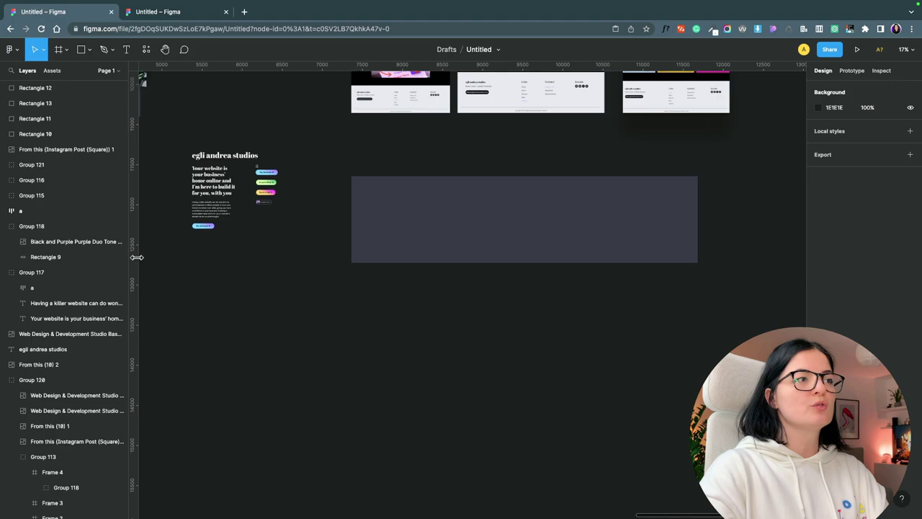
# Step: Place vertical guides at X 8444, 9524 and about 10604, on the three seams between squares
pyautogui.moveTo(137, 257); pyautogui.dragTo(437, 269)
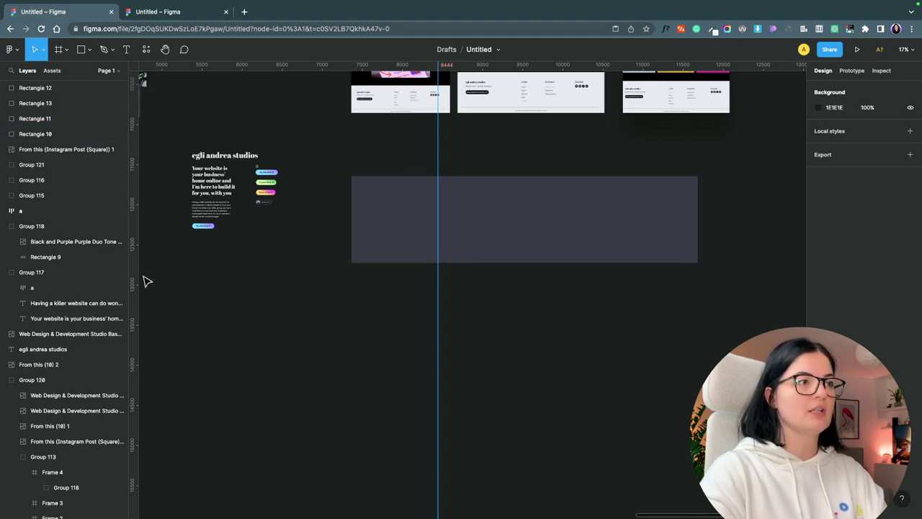
pyautogui.moveTo(136, 275); pyautogui.dragTo(527, 277)
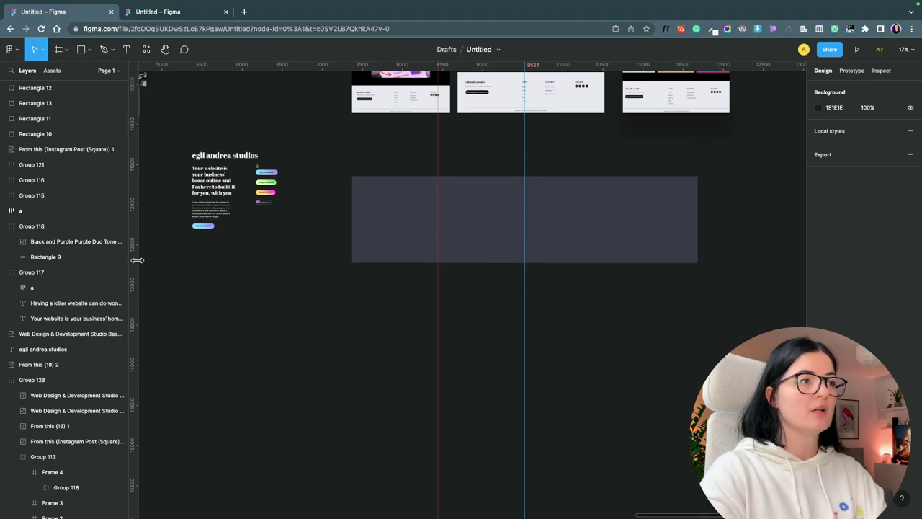
pyautogui.moveTo(137, 260); pyautogui.dragTo(611, 262)
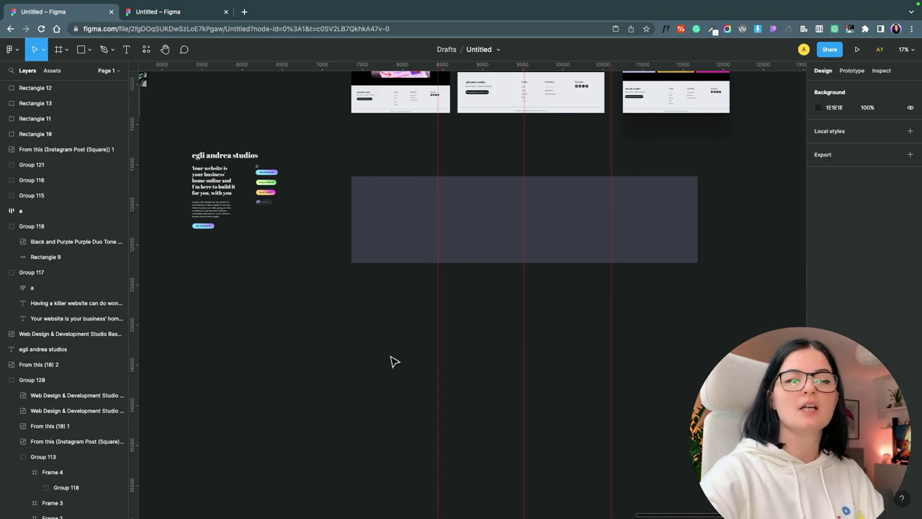
# Step: Move the 309 × 66 avatar handle pill (Group 121) toward the slide and bring it to front
pyautogui.scroll(3, 392, 361)
pyautogui.scroll(2, 393, 362)
pyautogui.hscroll(2, 393, 362)
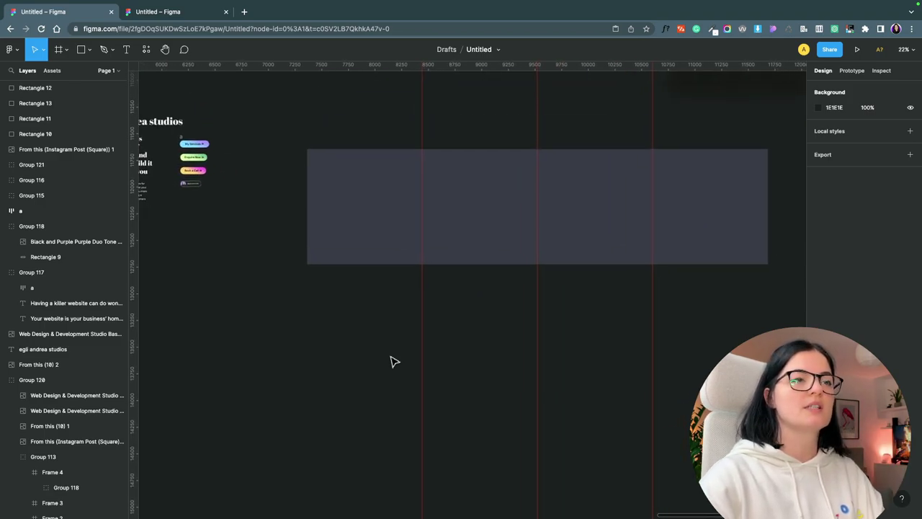
pyautogui.scroll(3, 382, 360)
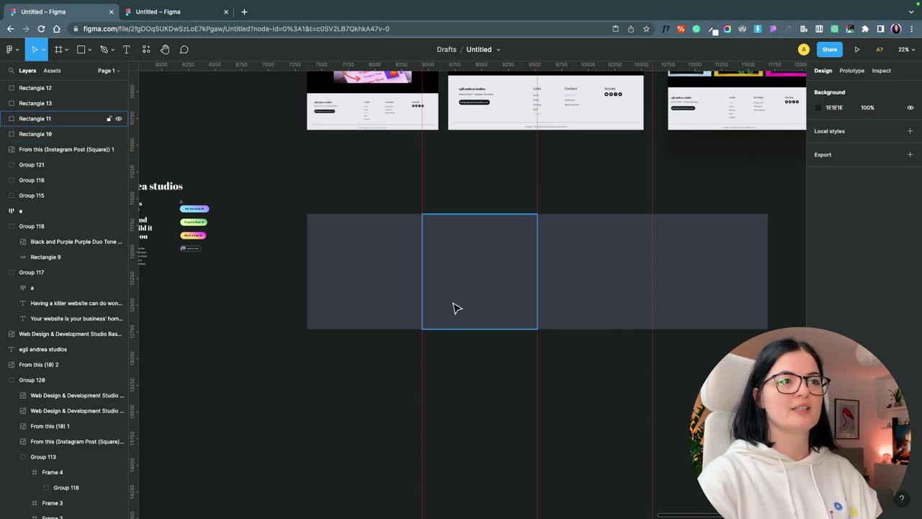
pyautogui.scroll(7, 580, 383)
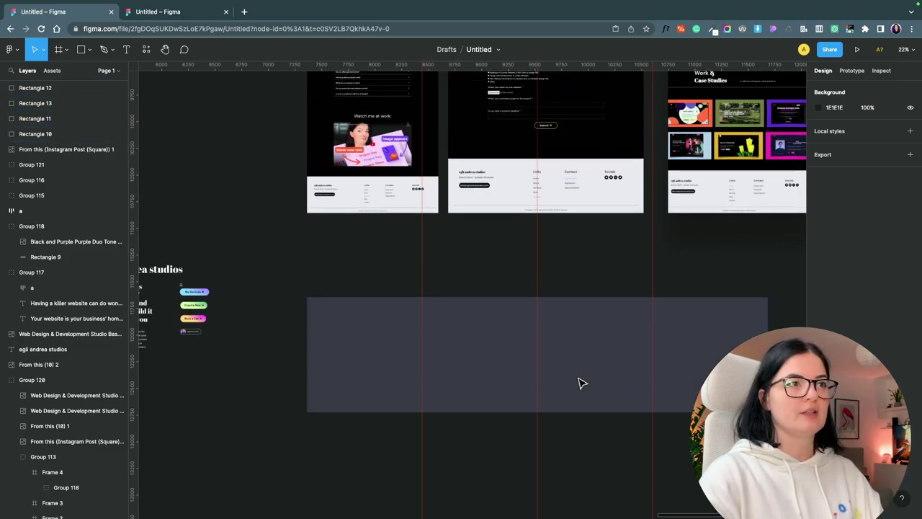
pyautogui.scroll(9, 580, 383)
pyautogui.scroll(-9, 581, 383)
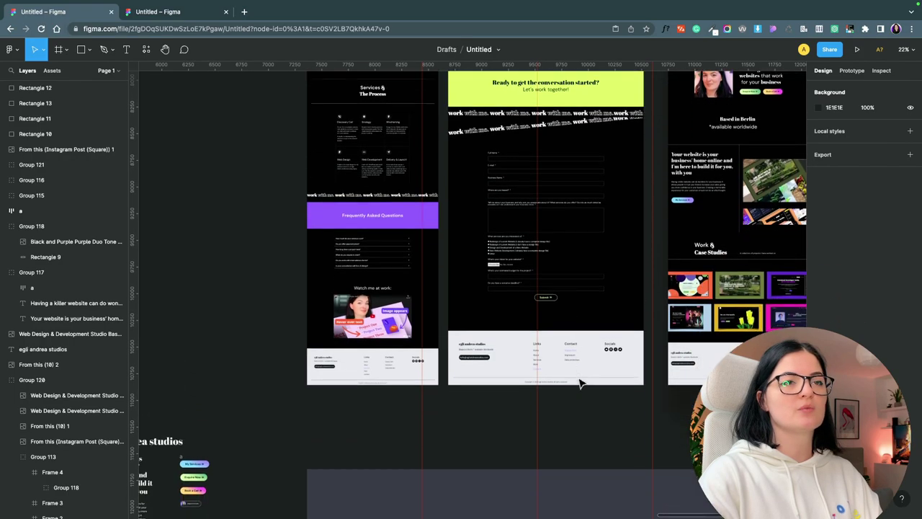
pyautogui.scroll(-6, 580, 382)
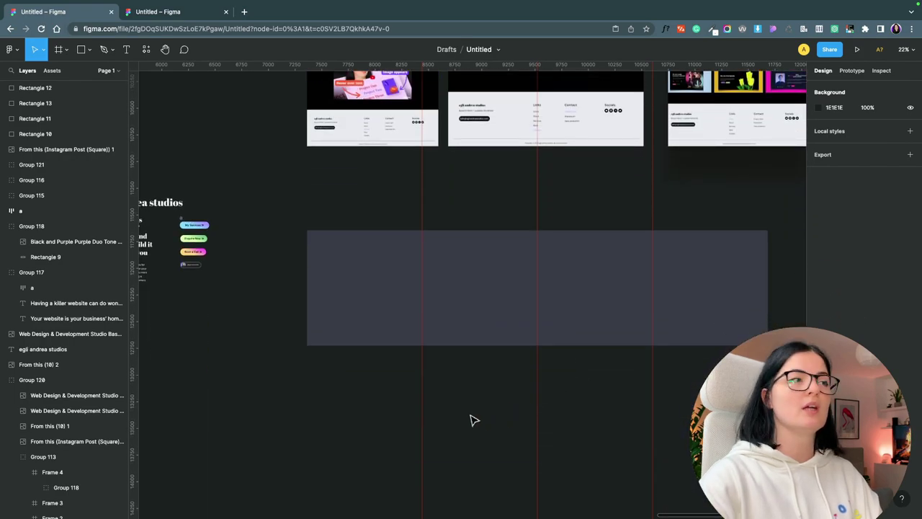
pyautogui.hscroll(-4, 473, 420)
pyautogui.scroll(1, 473, 420)
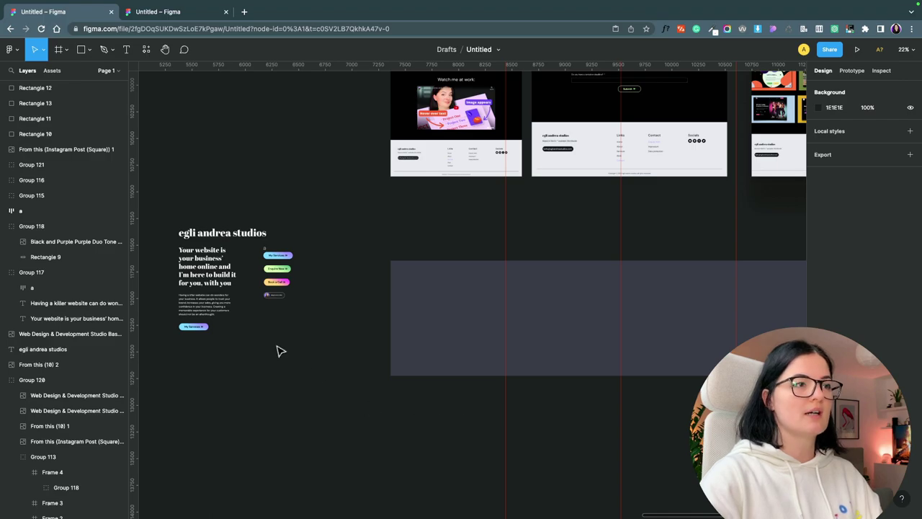
pyautogui.moveTo(273, 295); pyautogui.dragTo(407, 294)
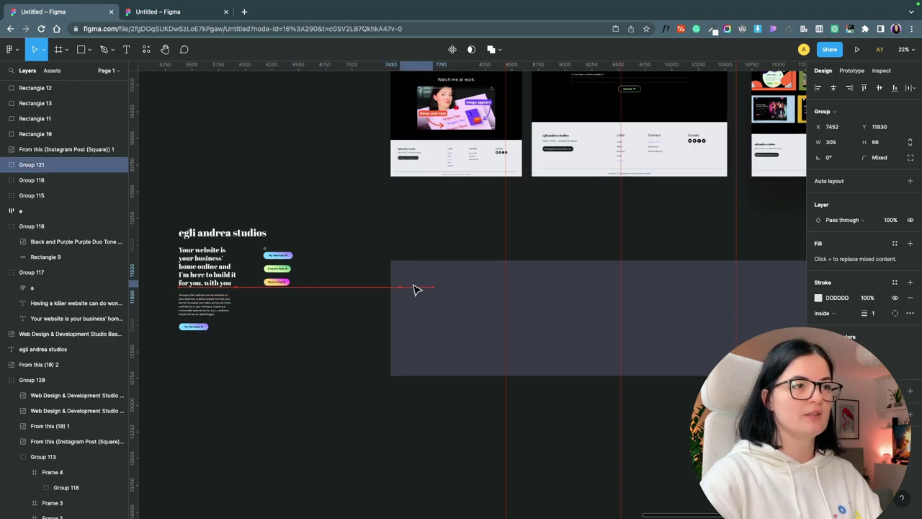
pyautogui.moveTo(414, 288); pyautogui.dragTo(358, 308)
pyautogui.rightClick(358, 307)
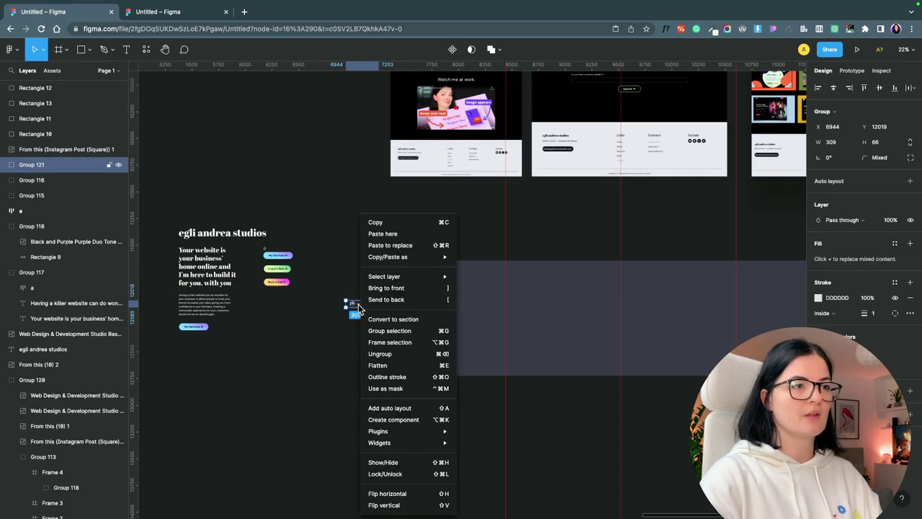
pyautogui.click(386, 288)
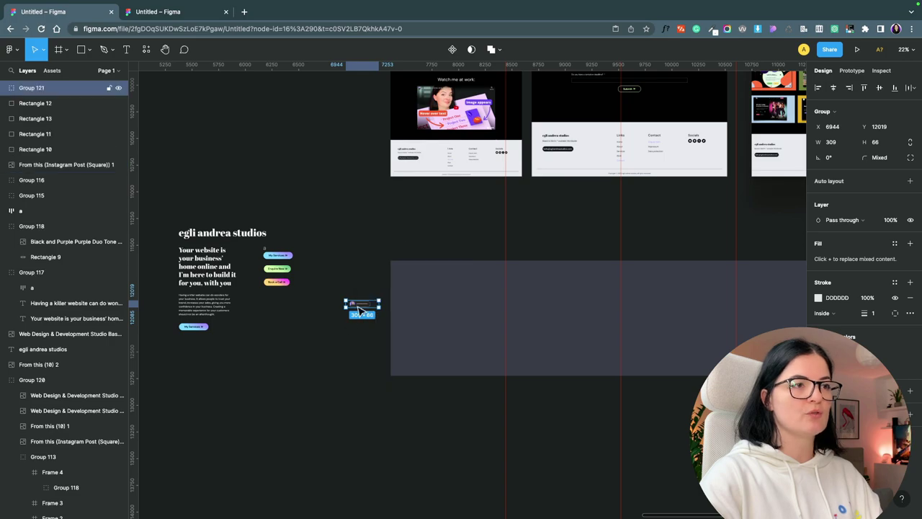
# Step: Position the handle pill at the top-left corner of the first grey square
pyautogui.moveTo(358, 308); pyautogui.dragTo(408, 277)
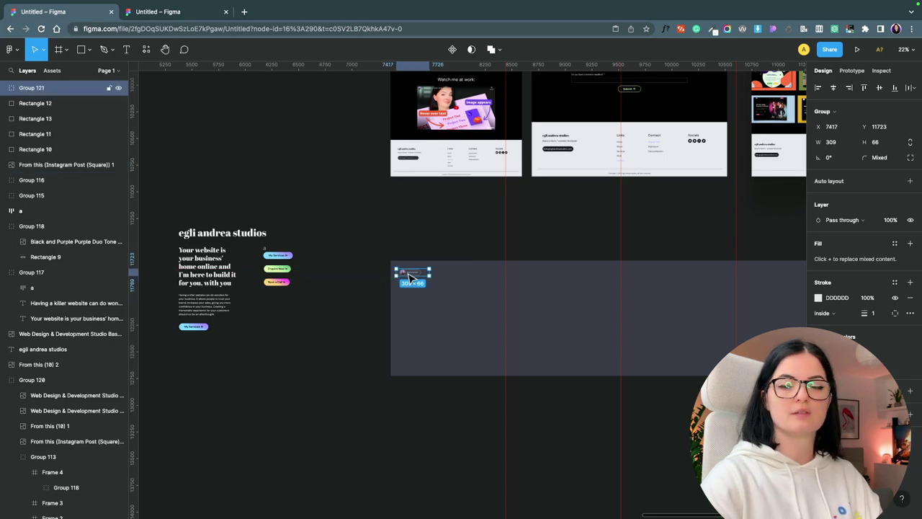
pyautogui.scroll(4, 408, 277)
pyautogui.click(300, 356)
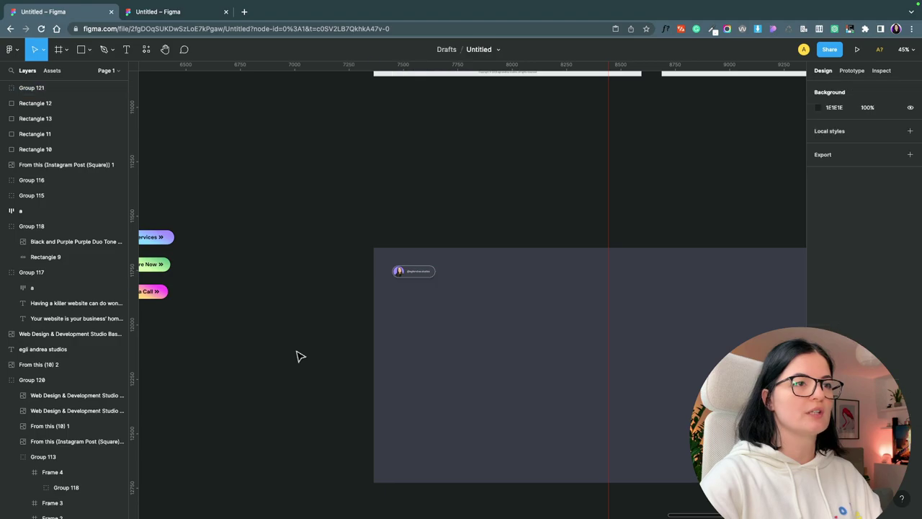
pyautogui.moveTo(413, 279); pyautogui.dragTo(406, 272)
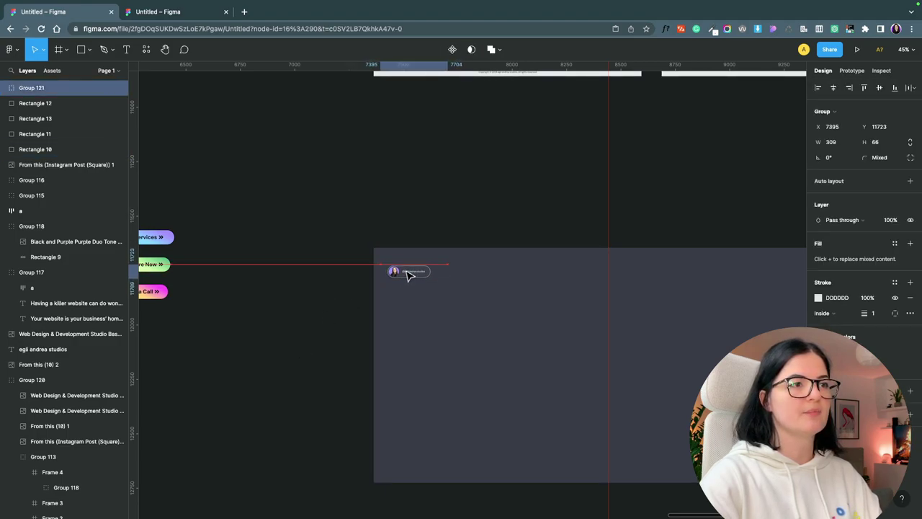
pyautogui.click(283, 347)
pyautogui.scroll(10, 283, 347)
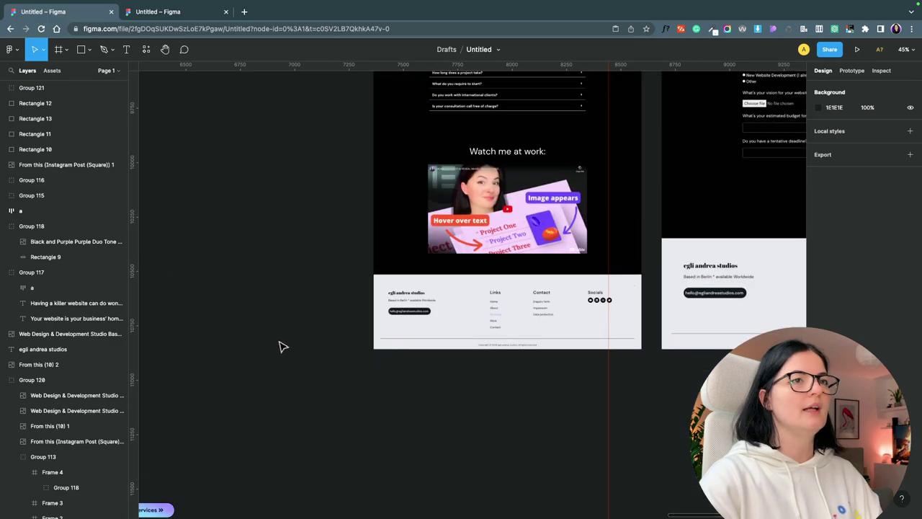
pyautogui.hscroll(10, 284, 348)
pyautogui.scroll(-6, 283, 347)
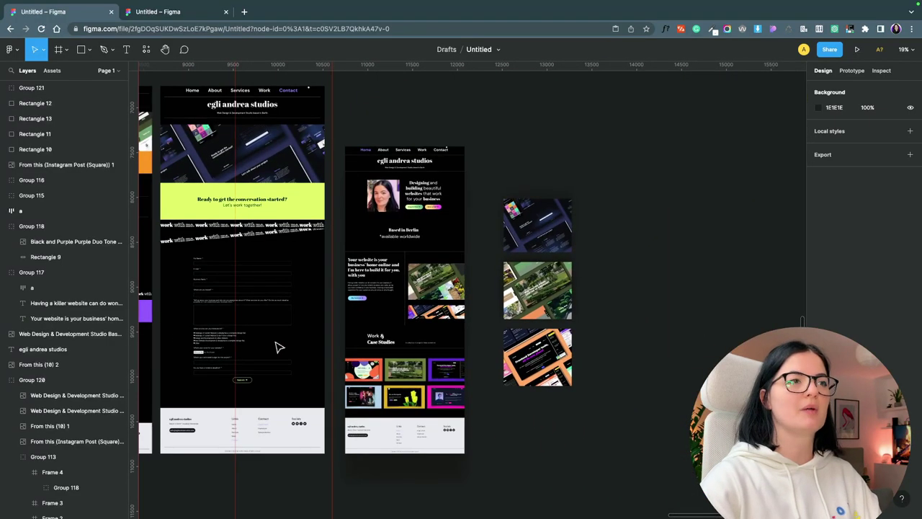
# Step: Move the long website screenshot next to the grey slide and bring it to front
pyautogui.click(380, 286)
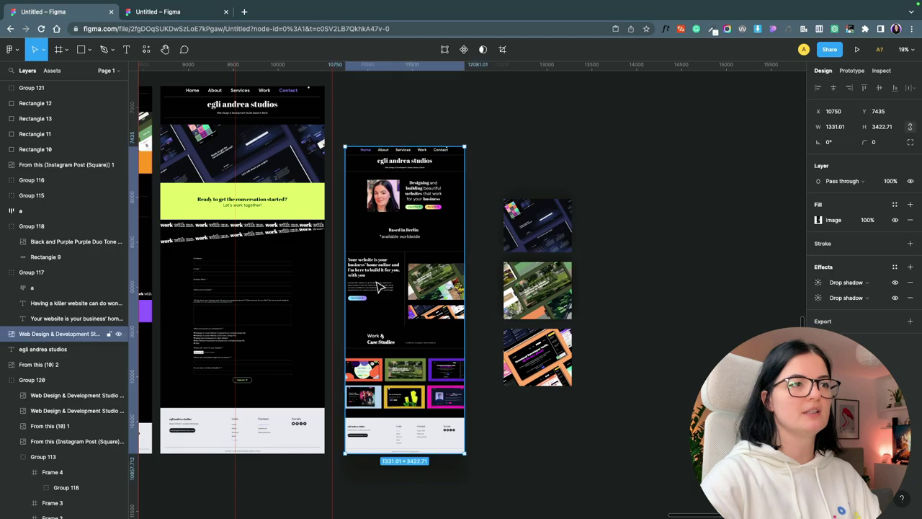
pyautogui.moveTo(379, 286); pyautogui.dragTo(249, 377)
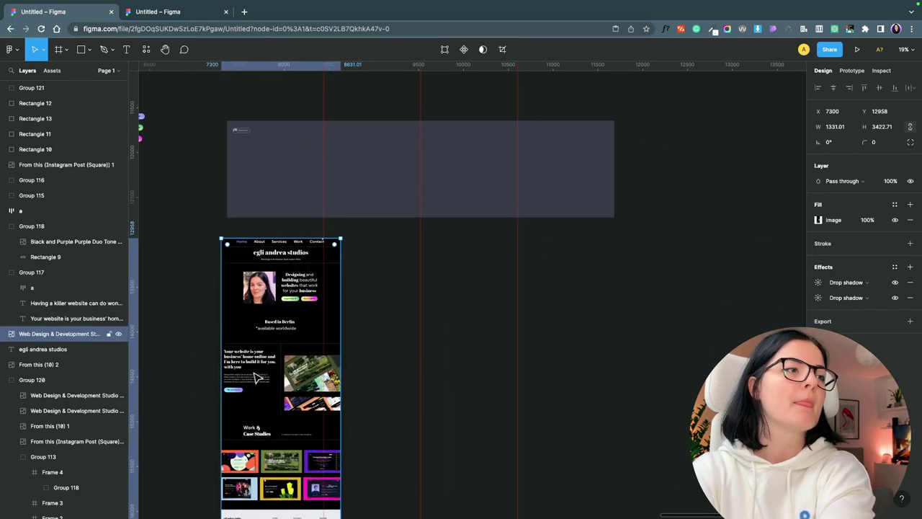
pyautogui.rightClick(257, 249)
pyautogui.click(287, 311)
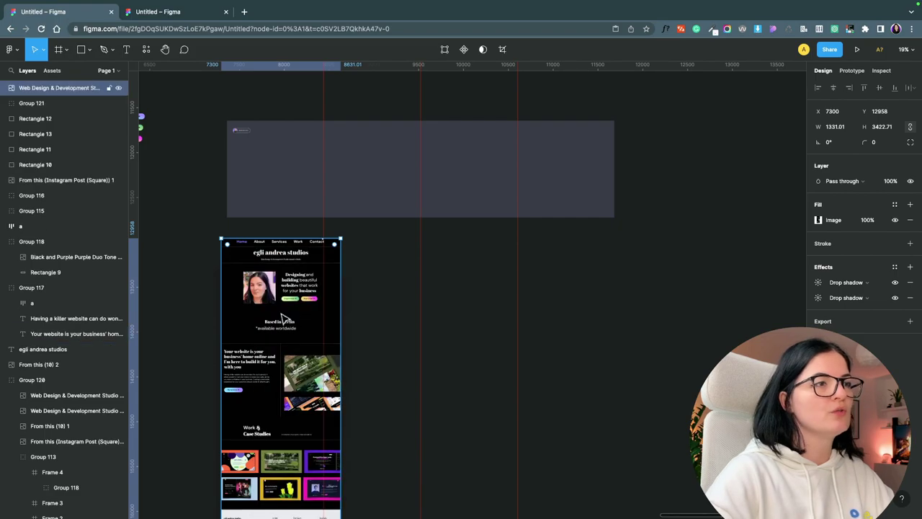
pyautogui.moveTo(289, 317); pyautogui.dragTo(276, 277)
# Step: Skew the screenshot with SkewDat: 6° vertically and -8° horizontally
pyautogui.click(145, 49)
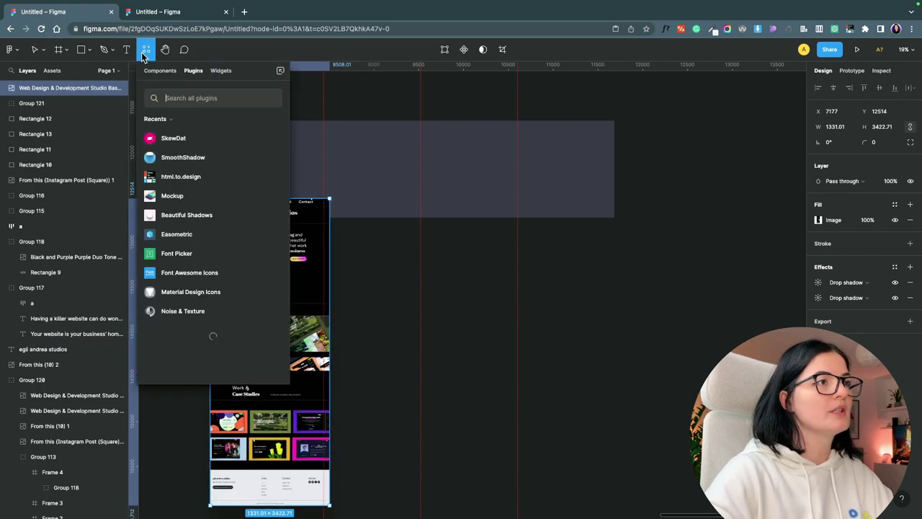
pyautogui.click(179, 137)
pyautogui.click(200, 199)
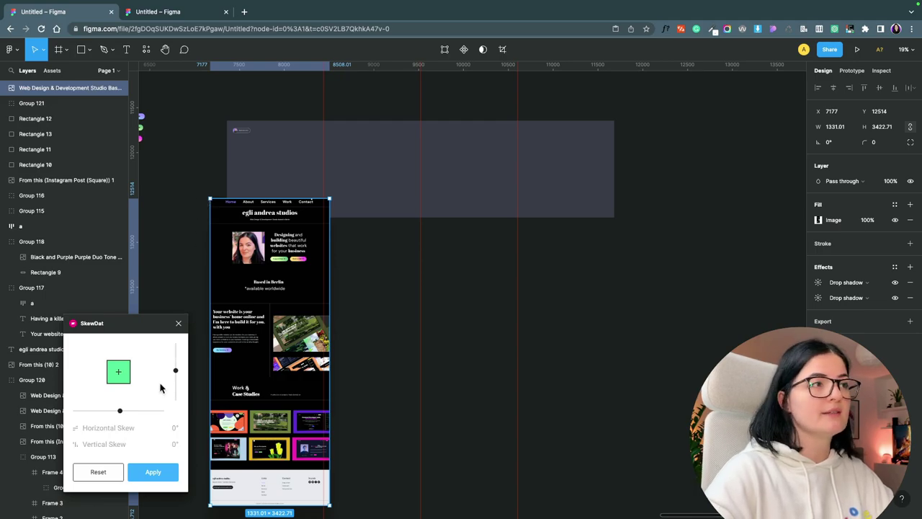
pyautogui.click(147, 50)
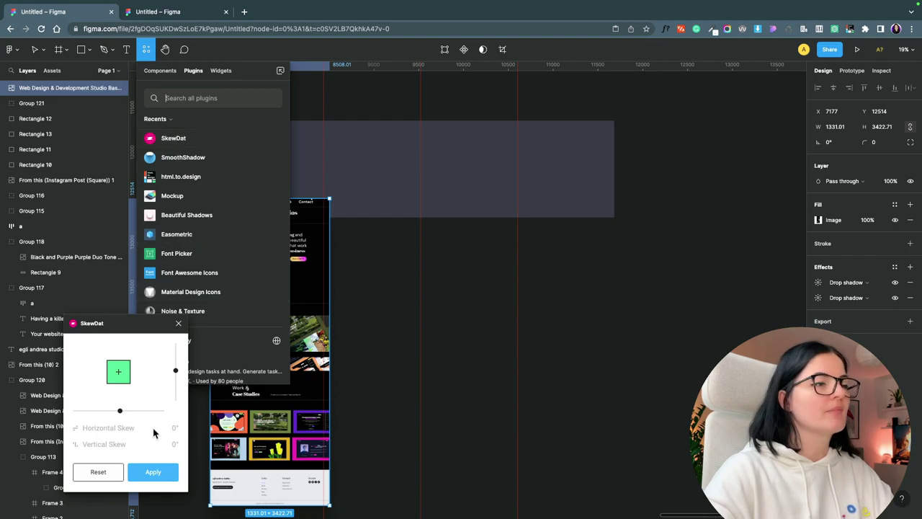
pyautogui.moveTo(176, 370); pyautogui.dragTo(176, 369)
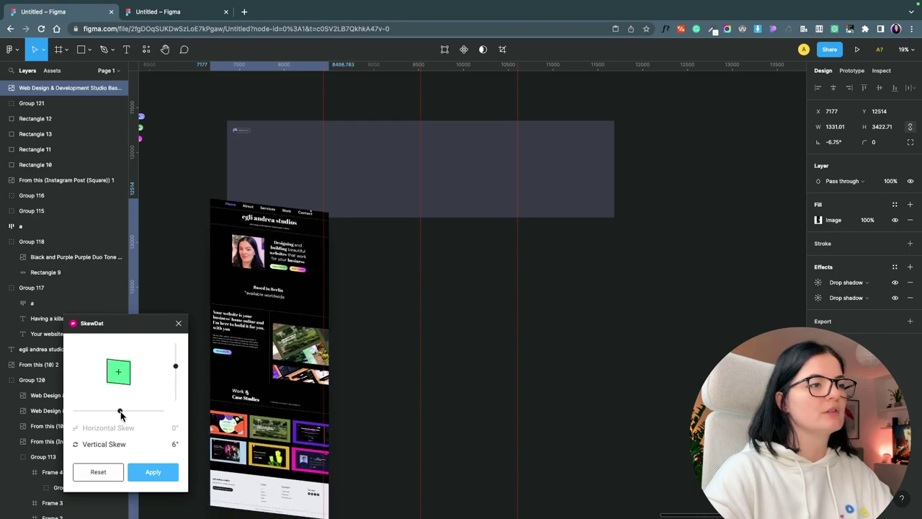
pyautogui.moveTo(120, 413); pyautogui.dragTo(114, 412)
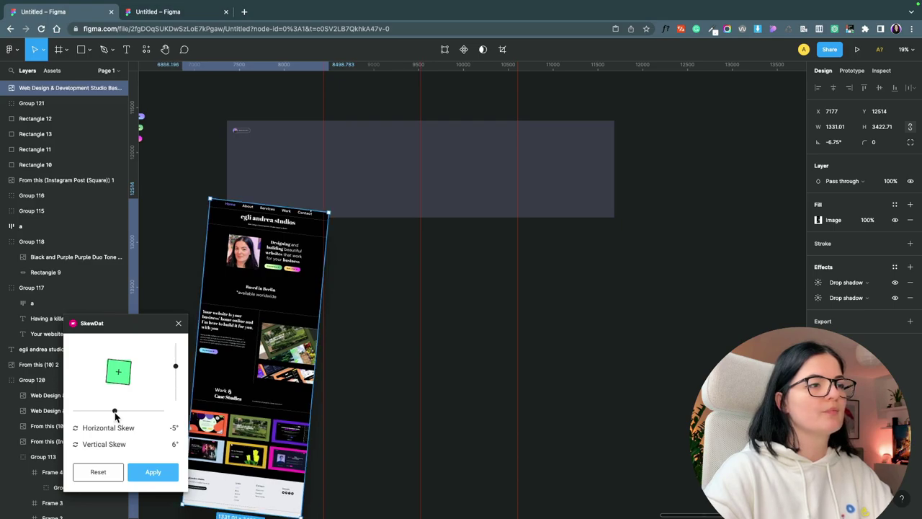
pyautogui.moveTo(115, 412); pyautogui.dragTo(113, 413)
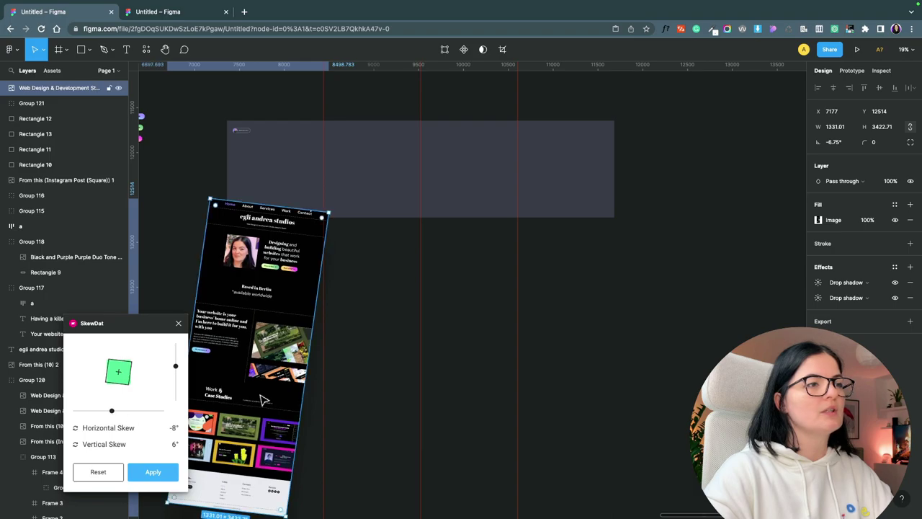
# Step: Position the skewed screenshot over the grey slide's left side and apply the skew
pyautogui.moveTo(264, 402); pyautogui.dragTo(303, 338)
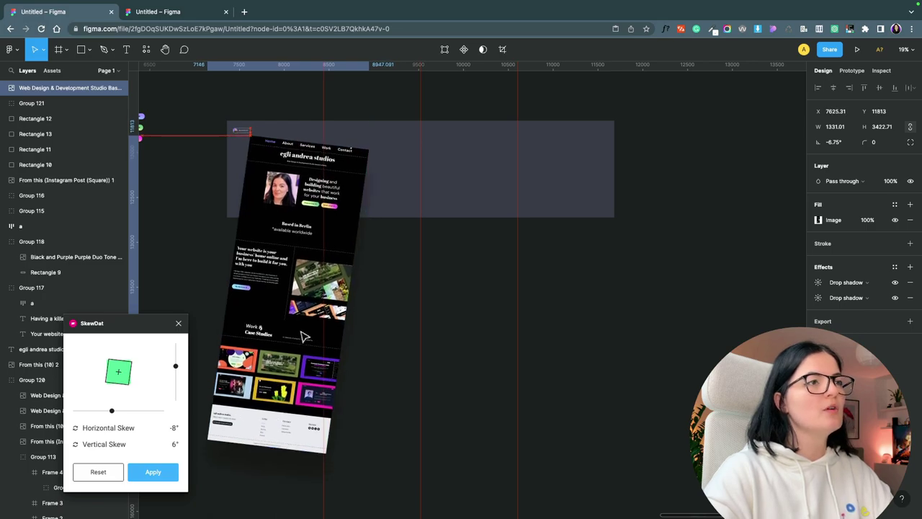
pyautogui.moveTo(304, 337); pyautogui.dragTo(309, 330)
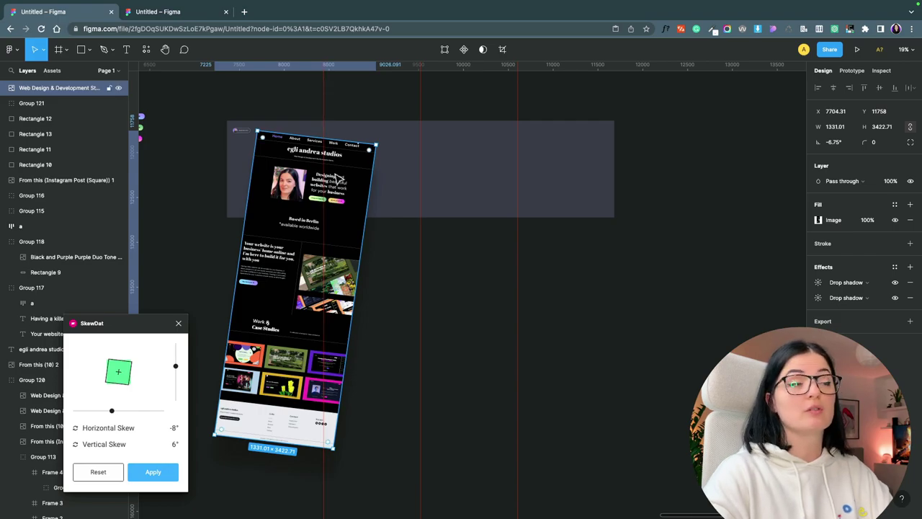
pyautogui.moveTo(364, 245)
pyautogui.mouseDown()
pyautogui.moveTo(354, 232)
pyautogui.moveTo(351, 253)
pyautogui.mouseUp()
pyautogui.click(386, 276)
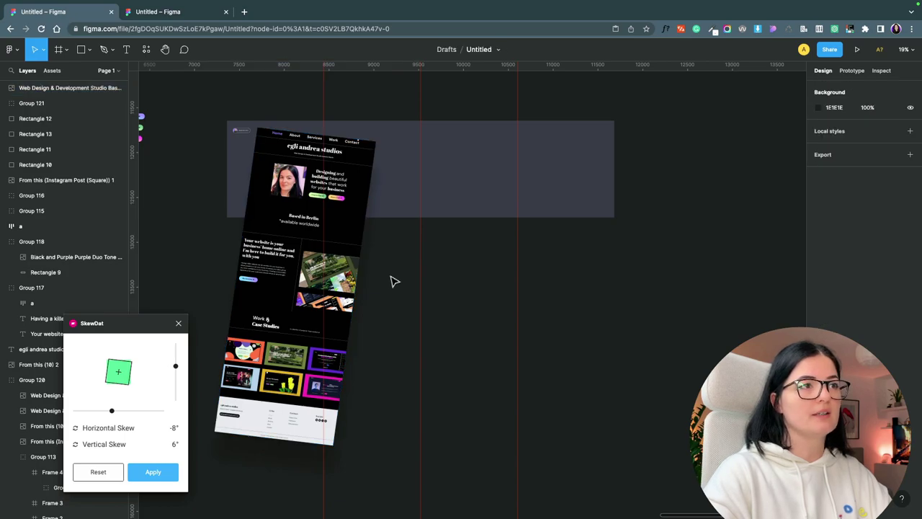
pyautogui.click(353, 263)
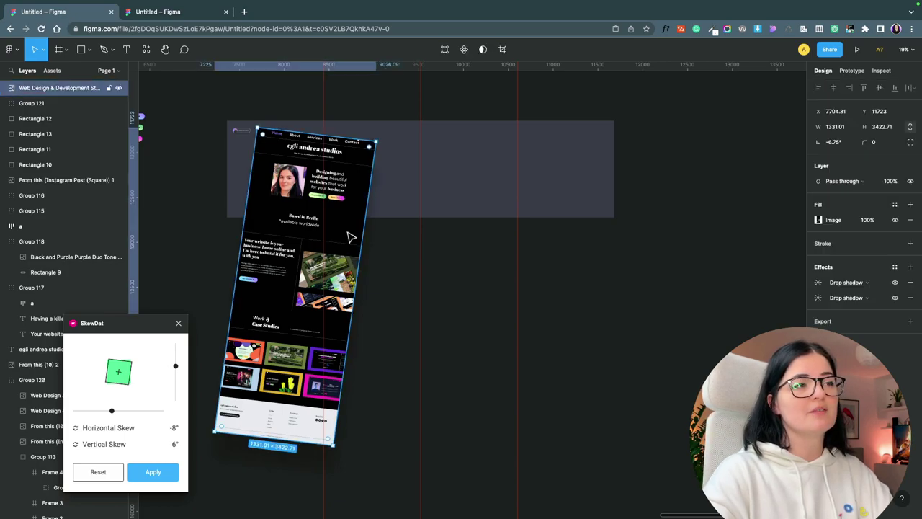
pyautogui.click(173, 472)
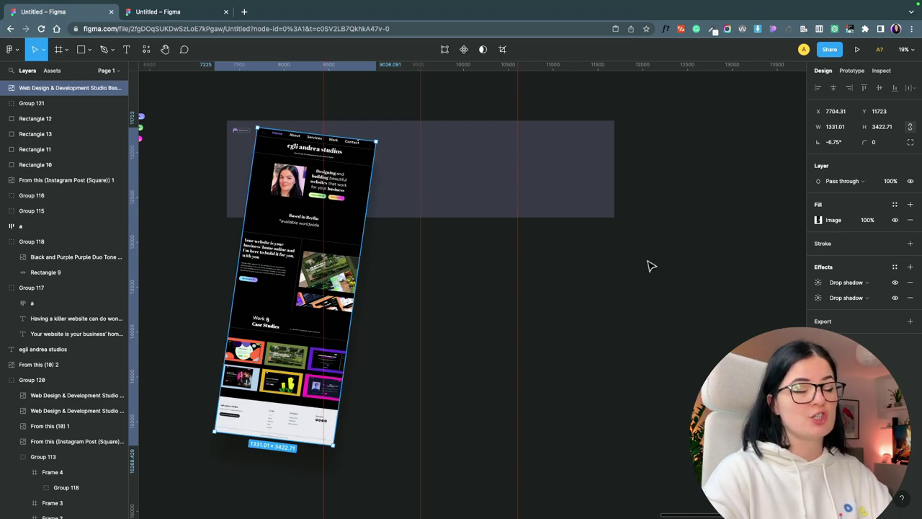
# Step: Run SmoothShadow on the mockup, reshaping its alpha curve and darkening the shadow
pyautogui.click(146, 49)
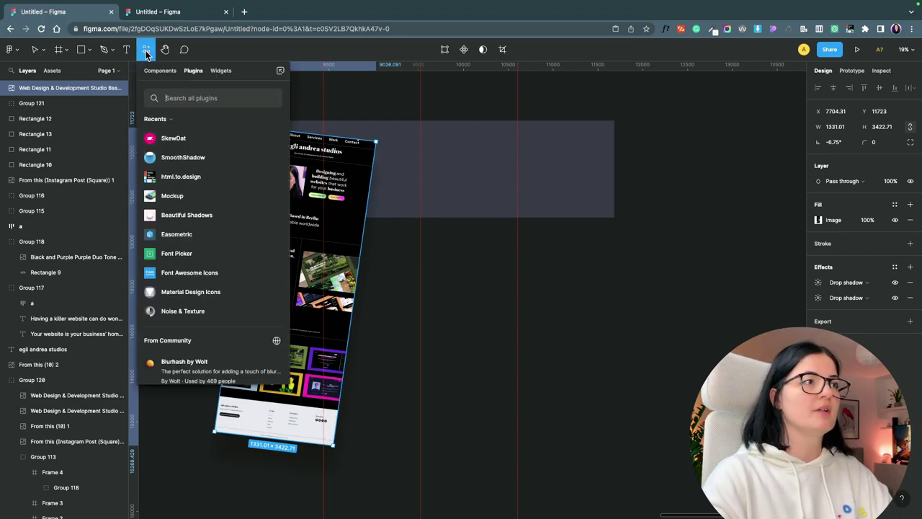
pyautogui.click(176, 160)
pyautogui.click(190, 199)
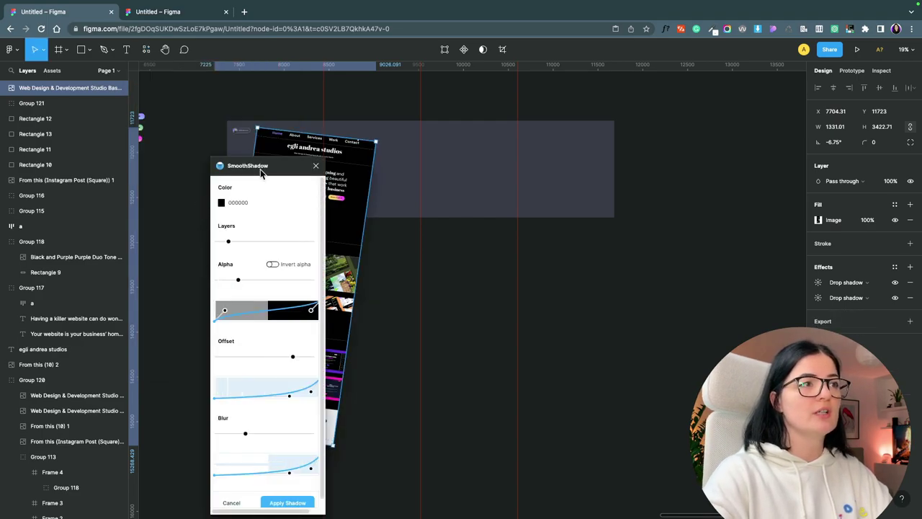
pyautogui.moveTo(262, 173); pyautogui.dragTo(611, 167)
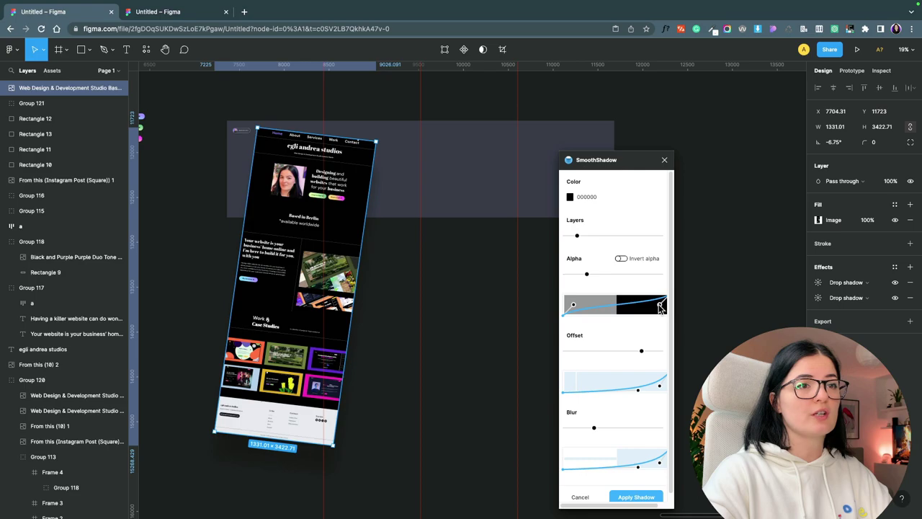
pyautogui.moveTo(661, 308); pyautogui.dragTo(639, 307)
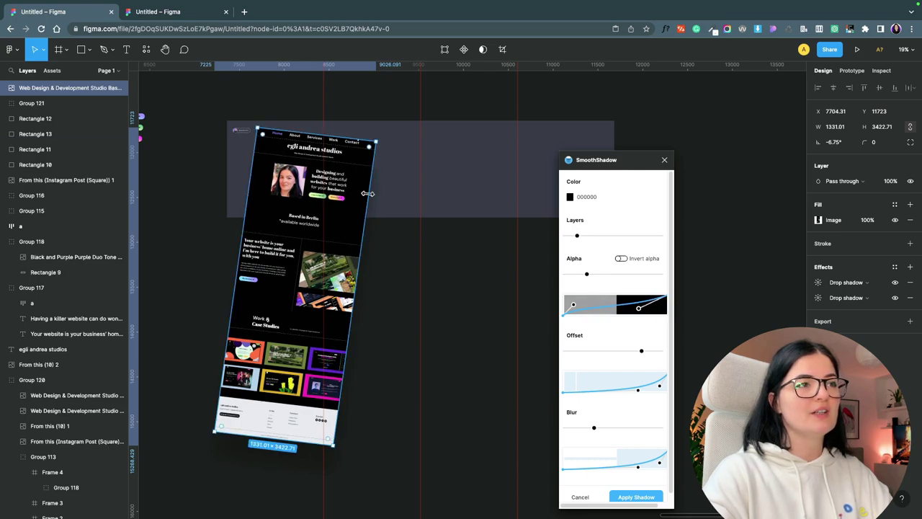
pyautogui.moveTo(574, 307); pyautogui.dragTo(599, 314)
pyautogui.moveTo(589, 274); pyautogui.dragTo(670, 274)
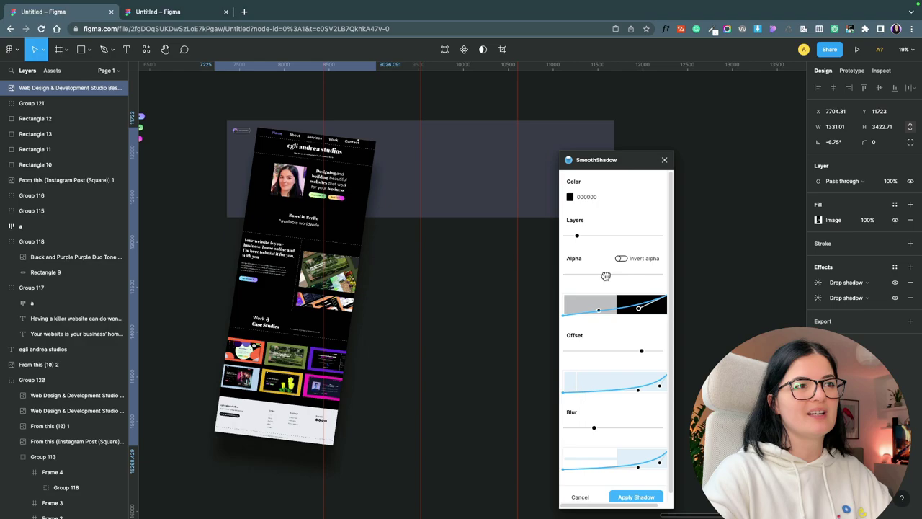
pyautogui.moveTo(606, 276); pyautogui.dragTo(605, 274)
# Step: Increase to three shadow layers, reduce blur, soften the falloff, and nudge the mockup left
pyautogui.moveTo(578, 234)
pyautogui.mouseDown()
pyautogui.moveTo(664, 236)
pyautogui.moveTo(591, 238)
pyautogui.mouseUp()
pyautogui.scroll(-1, 634, 331)
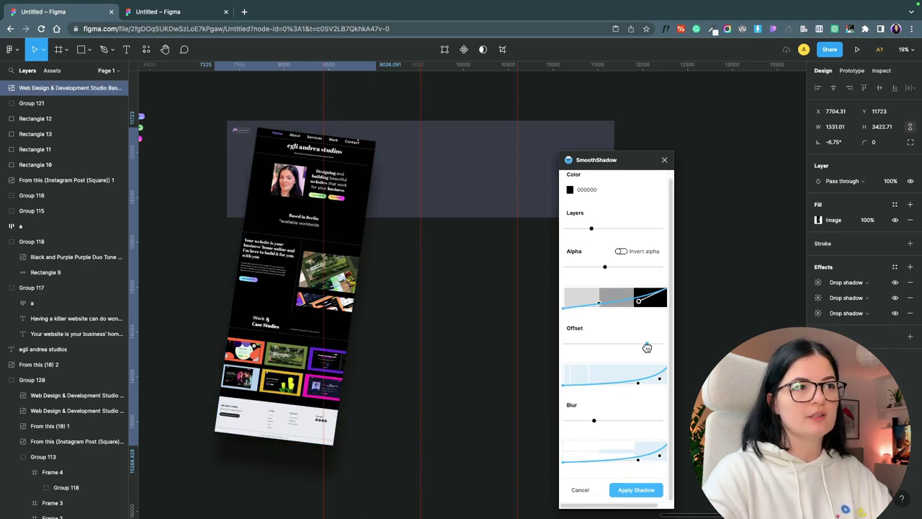
pyautogui.moveTo(595, 423); pyautogui.dragTo(585, 420)
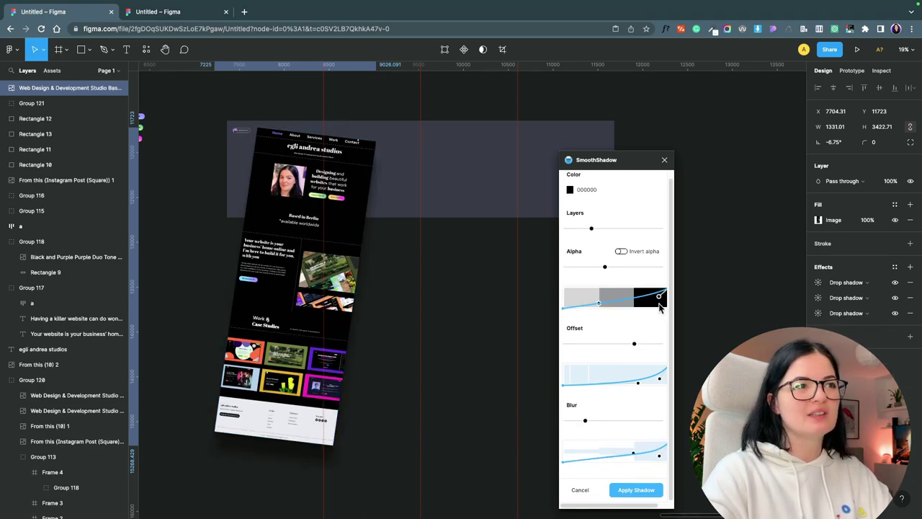
pyautogui.moveTo(638, 300); pyautogui.dragTo(587, 303)
pyautogui.moveTo(605, 266); pyautogui.dragTo(602, 266)
pyautogui.scroll(3, 273, 336)
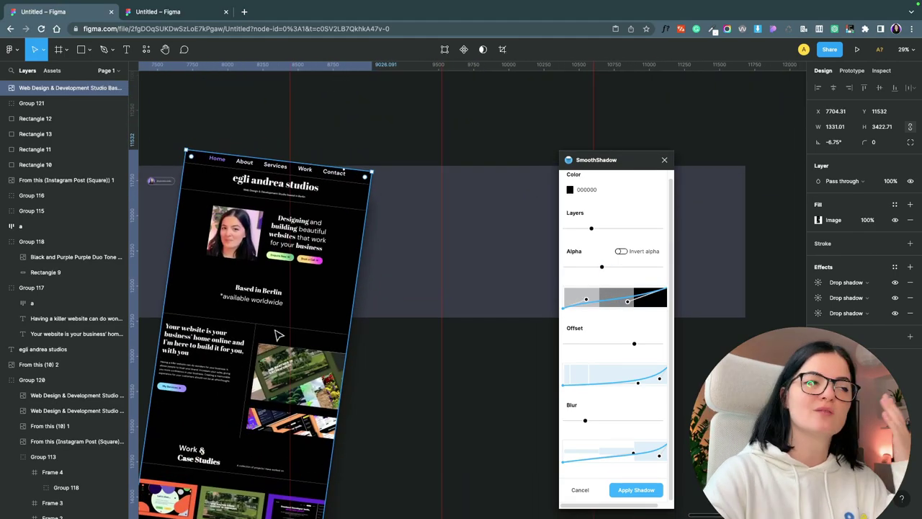
pyautogui.moveTo(236, 378); pyautogui.dragTo(231, 380)
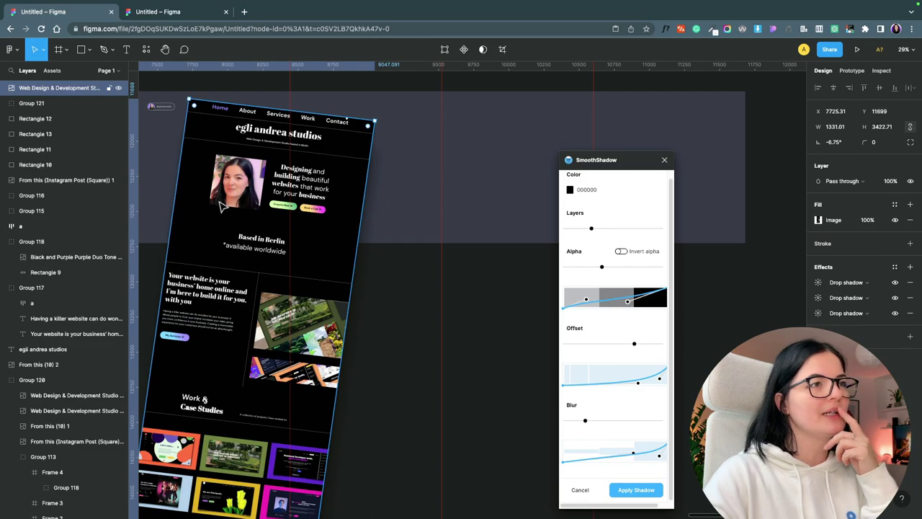
# Step: Pull the My Services button out of its button stack
pyautogui.scroll(5, 430, 370)
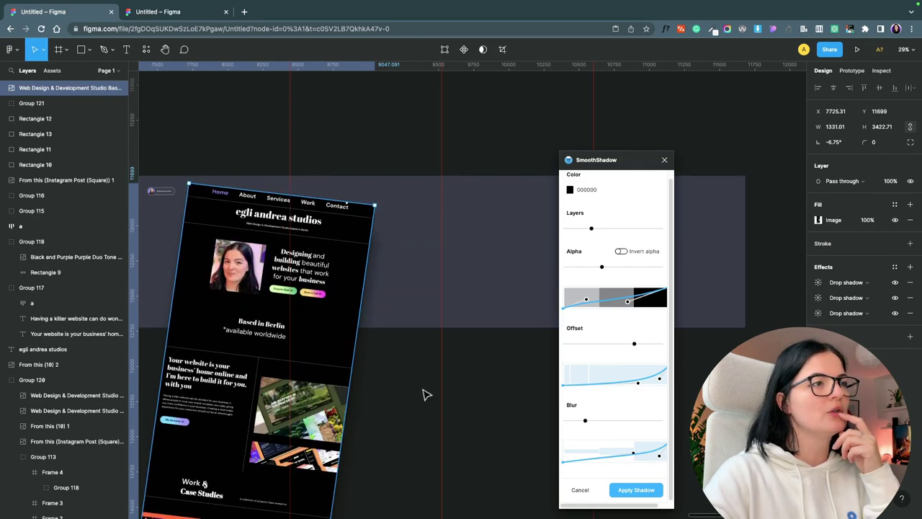
pyautogui.hscroll(-5, 425, 391)
pyautogui.click(185, 254)
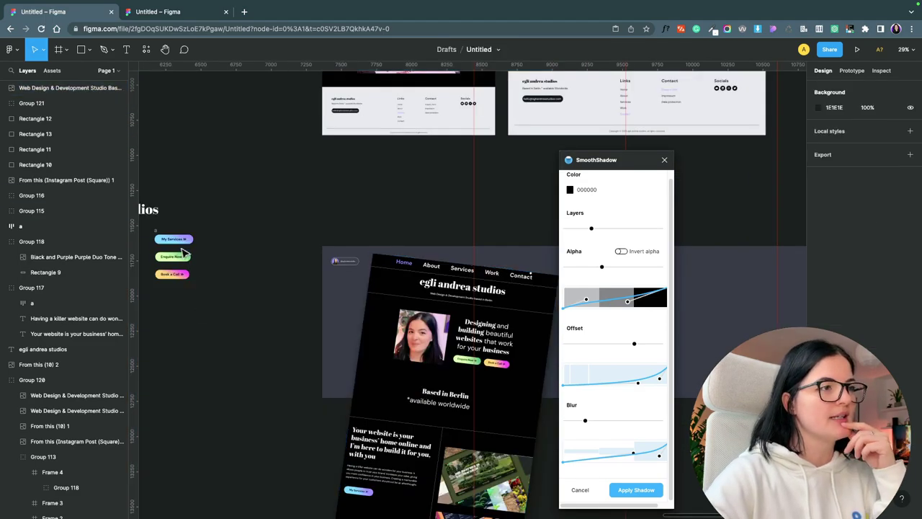
pyautogui.click(190, 246)
pyautogui.hscroll(2, 223, 254)
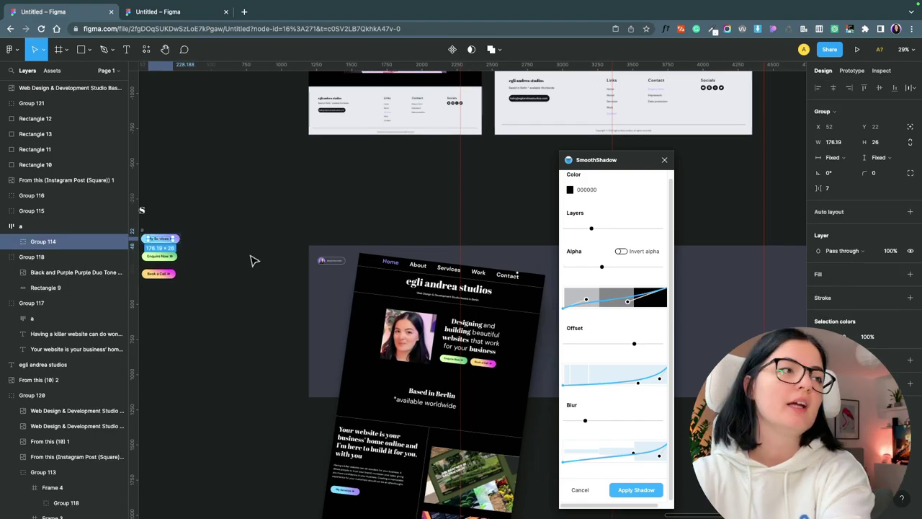
pyautogui.click(207, 318)
pyautogui.hscroll(-3, 209, 319)
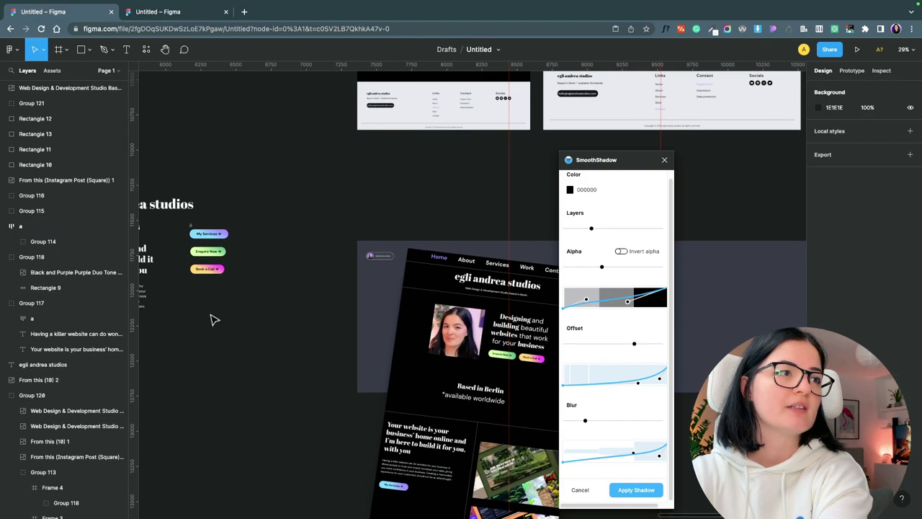
pyautogui.scroll(3, 220, 346)
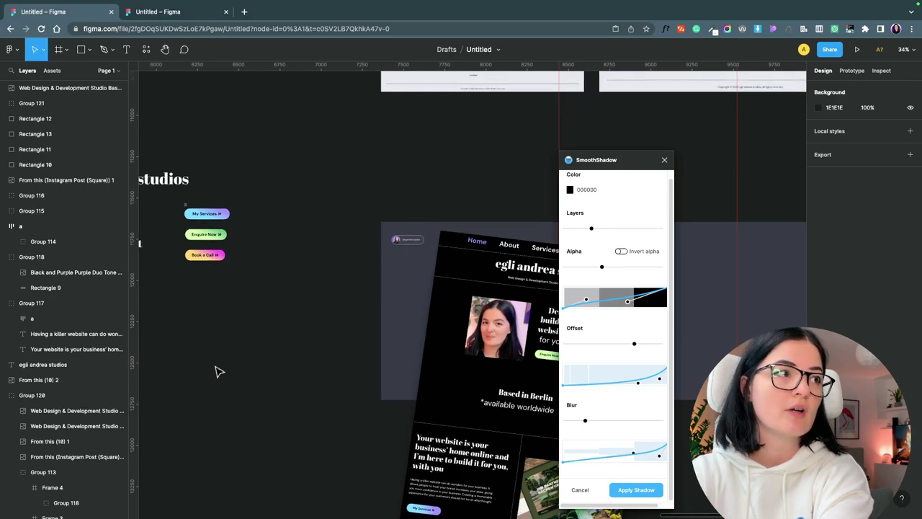
pyautogui.click(194, 213)
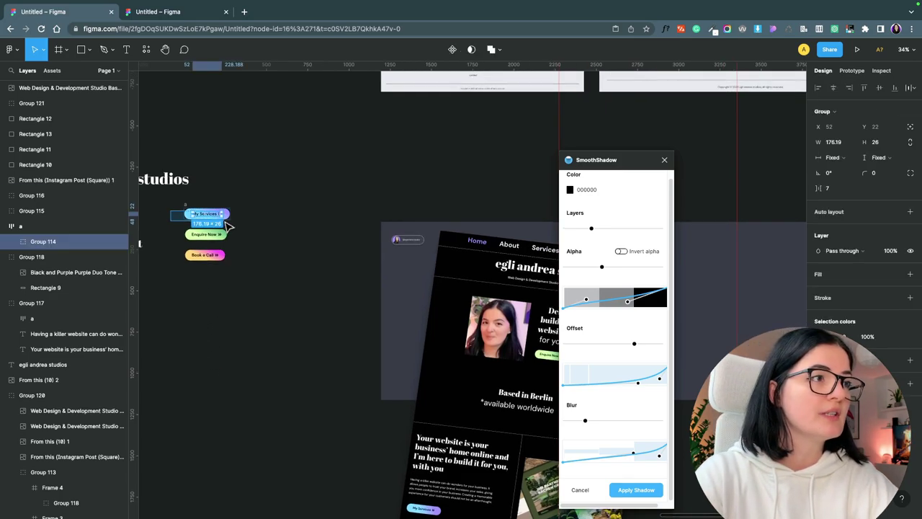
pyautogui.press('Escape')
pyautogui.moveTo(193, 215); pyautogui.dragTo(314, 281)
# Step: Group the My Services button, bring it to front, and move it onto the grey slide
pyautogui.rightClick(314, 281)
pyautogui.click(308, 283)
pyautogui.rightClick(306, 283)
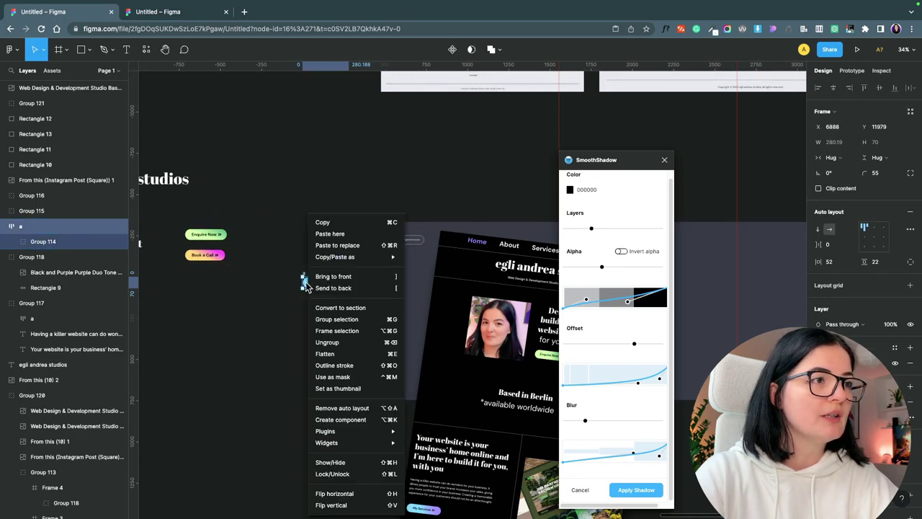
pyautogui.click(287, 245)
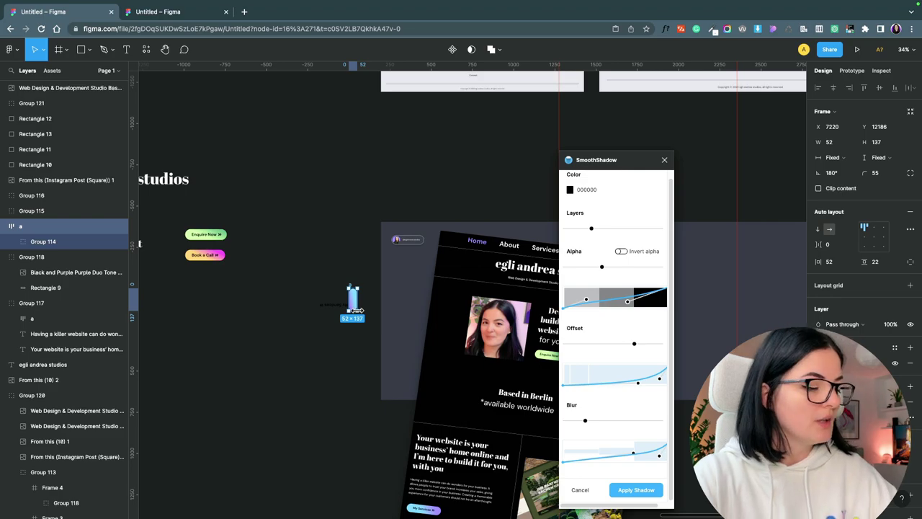
pyautogui.click(328, 285)
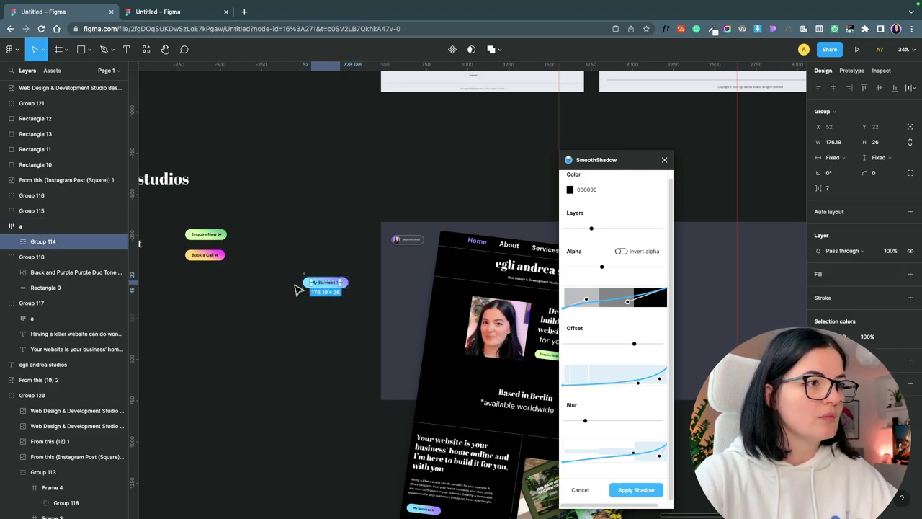
pyautogui.press('Escape')
pyautogui.rightClick(307, 284)
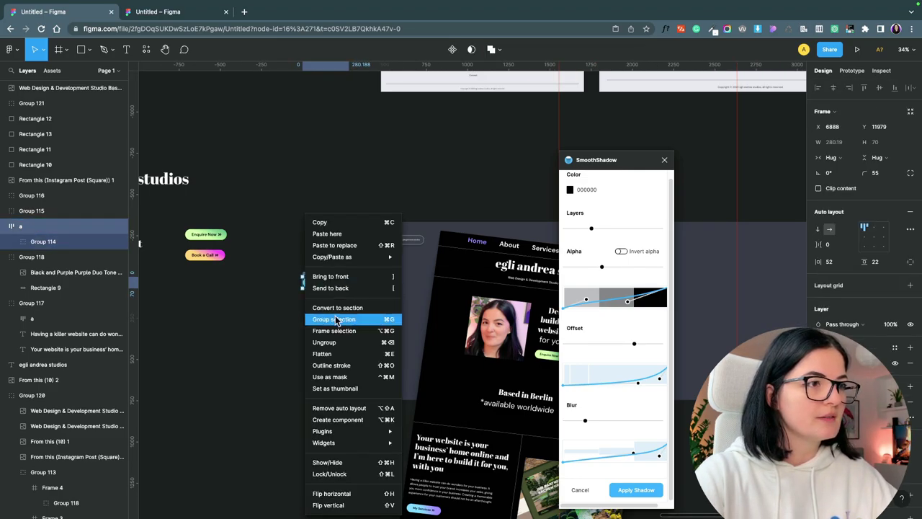
pyautogui.click(335, 318)
pyautogui.rightClick(315, 284)
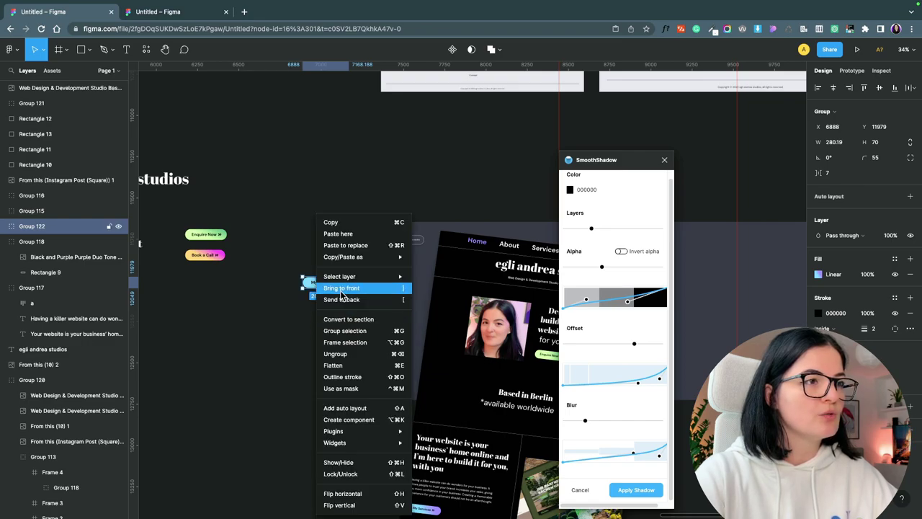
pyautogui.click(338, 289)
pyautogui.moveTo(322, 286); pyautogui.dragTo(418, 278)
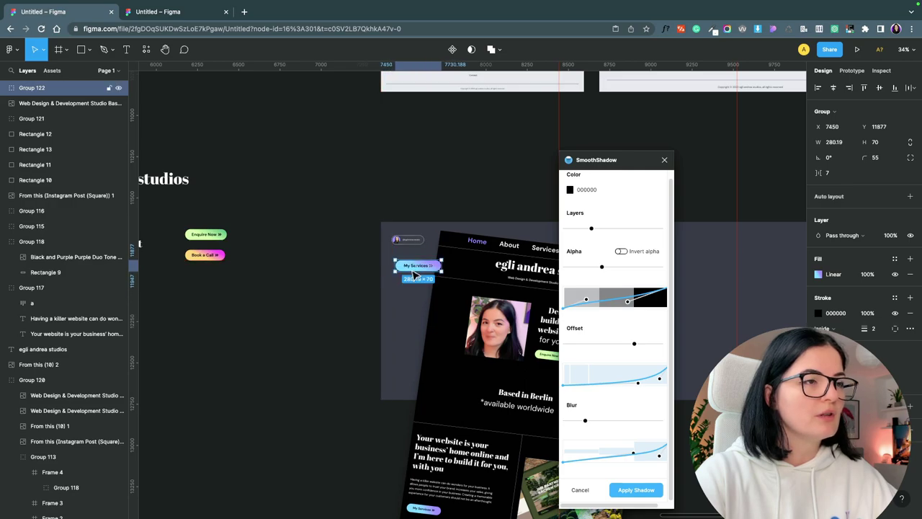
# Step: Bring the tilted website mockup in front of the My Services button
pyautogui.click(445, 291)
pyautogui.rightClick(444, 291)
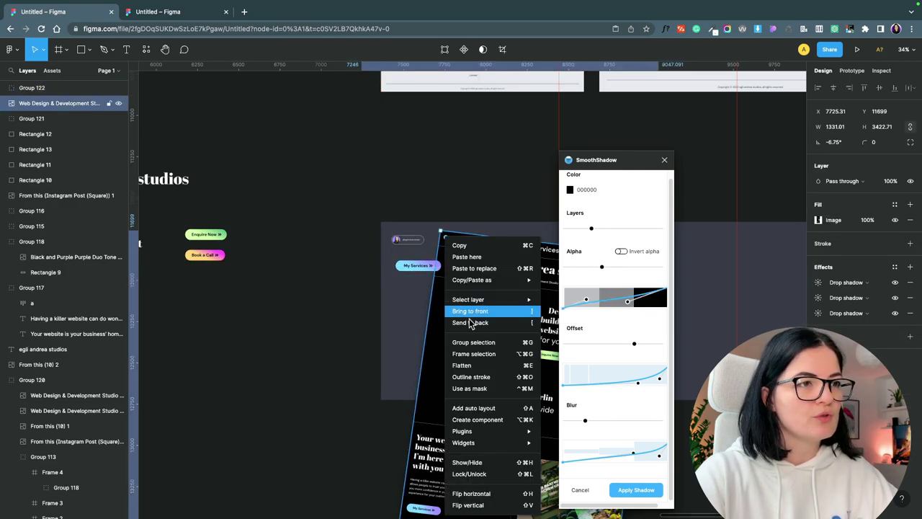
pyautogui.click(459, 314)
pyautogui.click(418, 268)
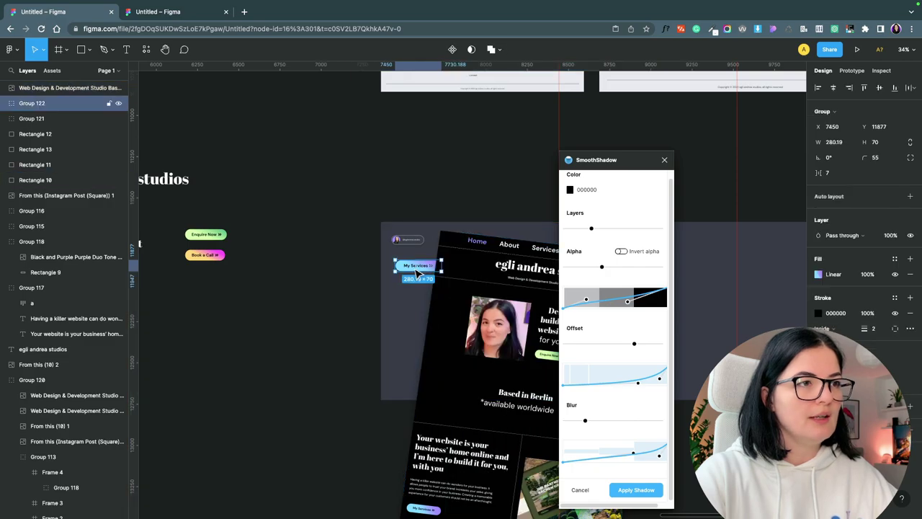
pyautogui.click(339, 309)
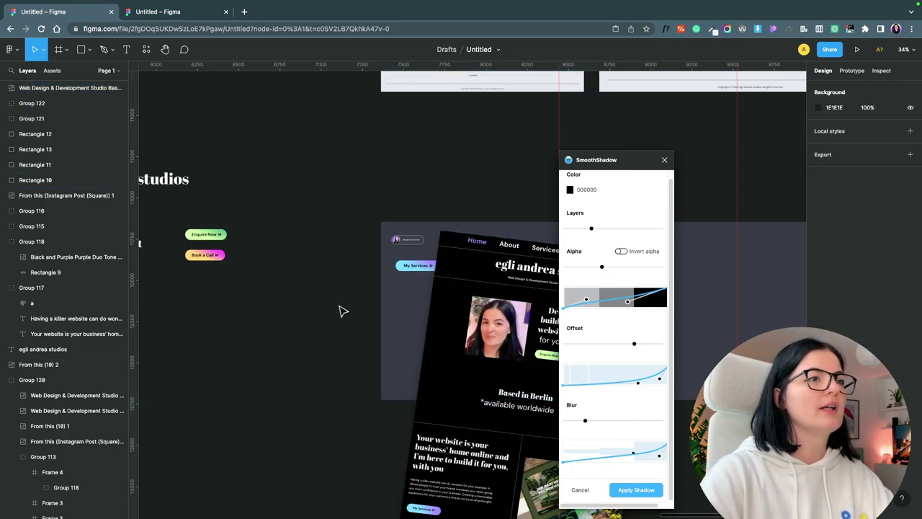
# Step: Send the grey slide frame to back and place Enquire Now below My Services
pyautogui.moveTo(213, 234); pyautogui.dragTo(330, 301)
pyautogui.rightClick(330, 301)
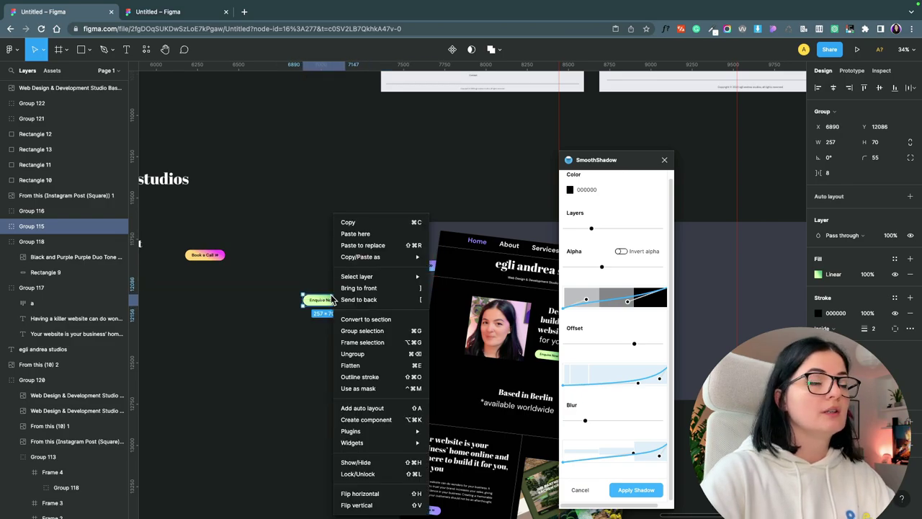
pyautogui.click(303, 303)
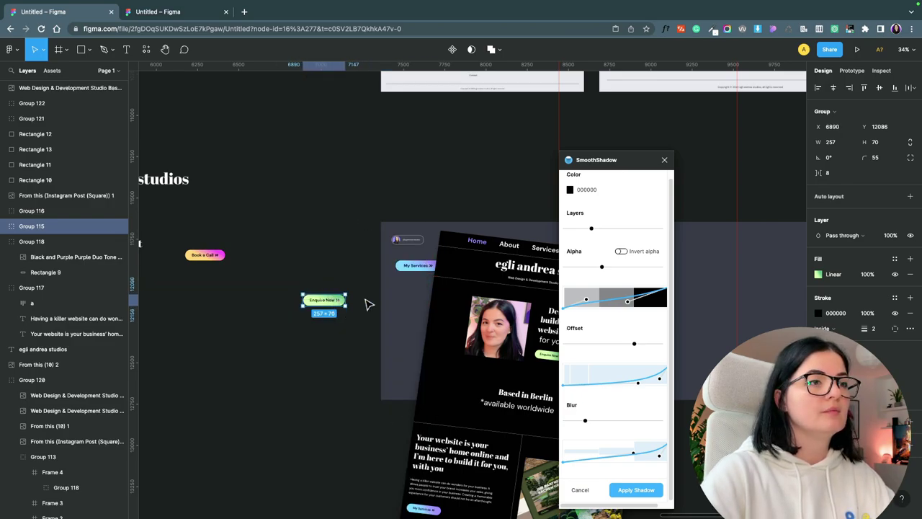
pyautogui.click(397, 299)
pyautogui.rightClick(397, 296)
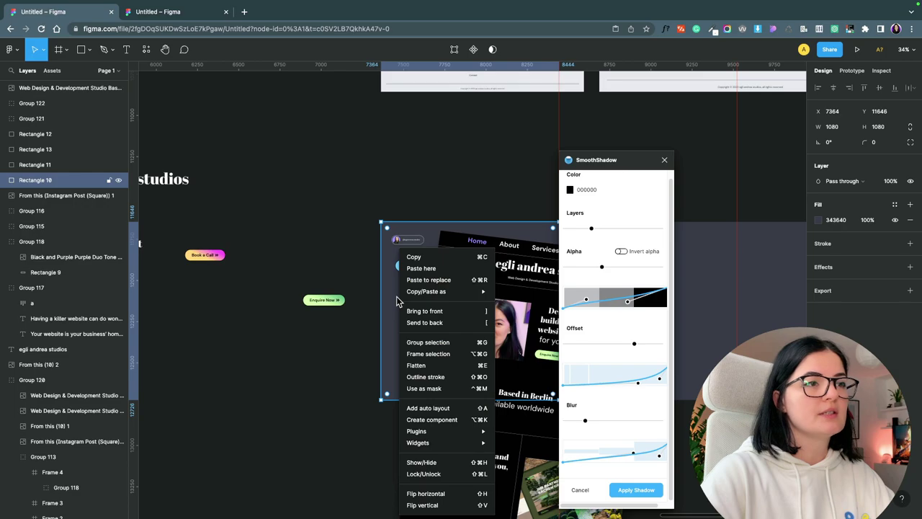
pyautogui.click(424, 322)
pyautogui.moveTo(326, 300); pyautogui.dragTo(414, 270)
pyautogui.click(345, 327)
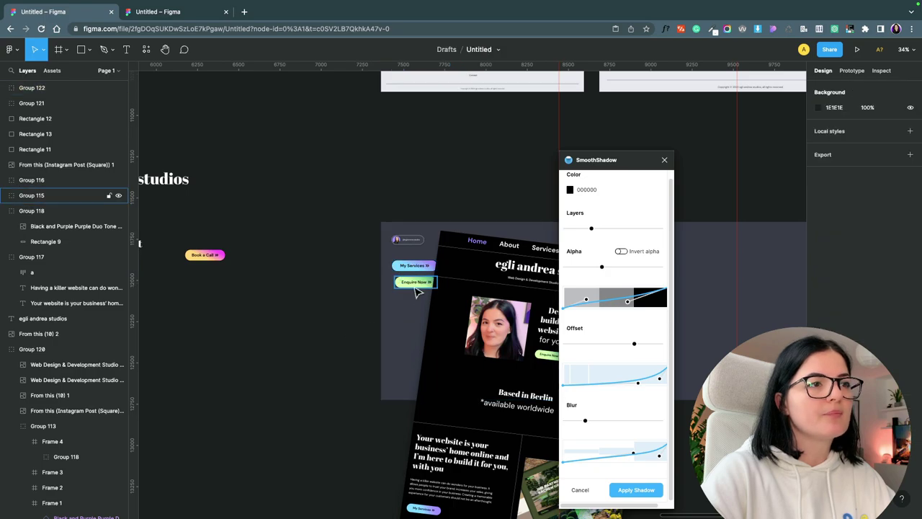
# Step: Place Book a Call below Enquire Now and close the SmoothShadow plugin
pyautogui.moveTo(206, 254); pyautogui.dragTo(411, 298)
pyautogui.click(324, 324)
pyautogui.click(404, 287)
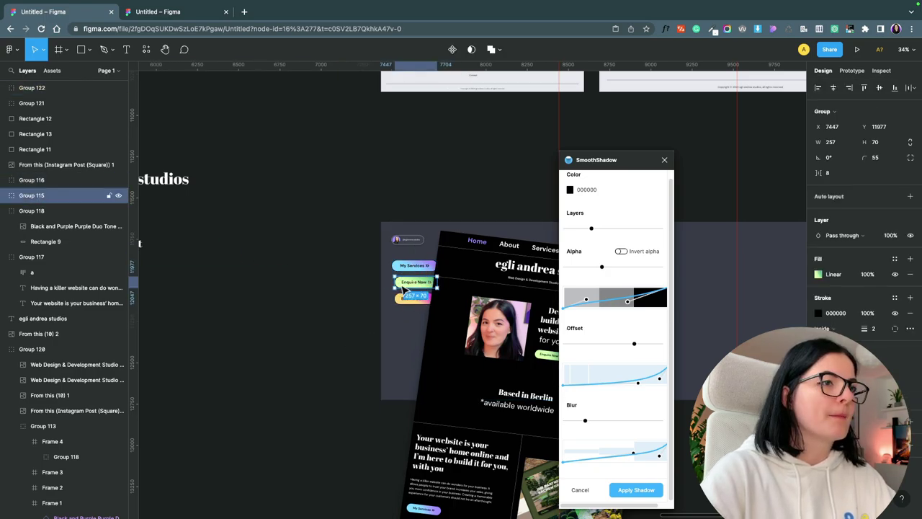
pyautogui.click(319, 313)
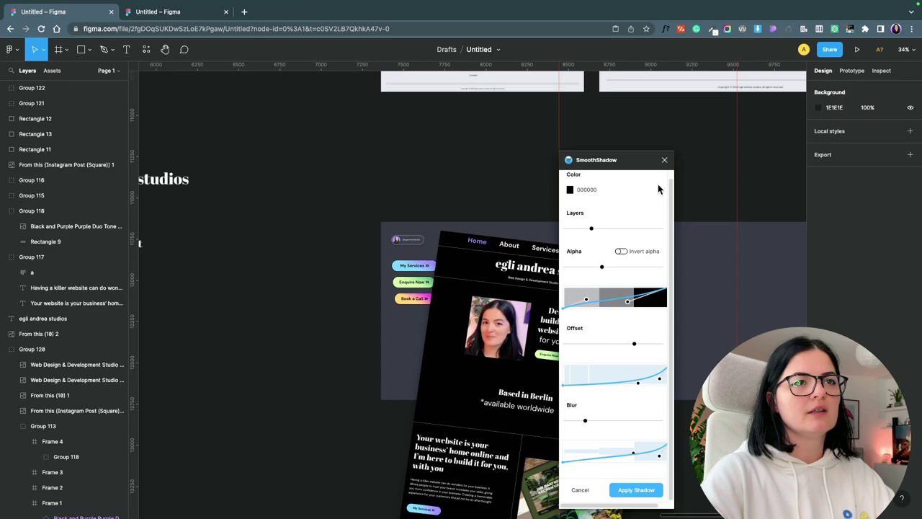
pyautogui.click(665, 159)
# Step: Duplicate the tilted website mockup by dragging a copy off to the right
pyautogui.scroll(-2, 267, 353)
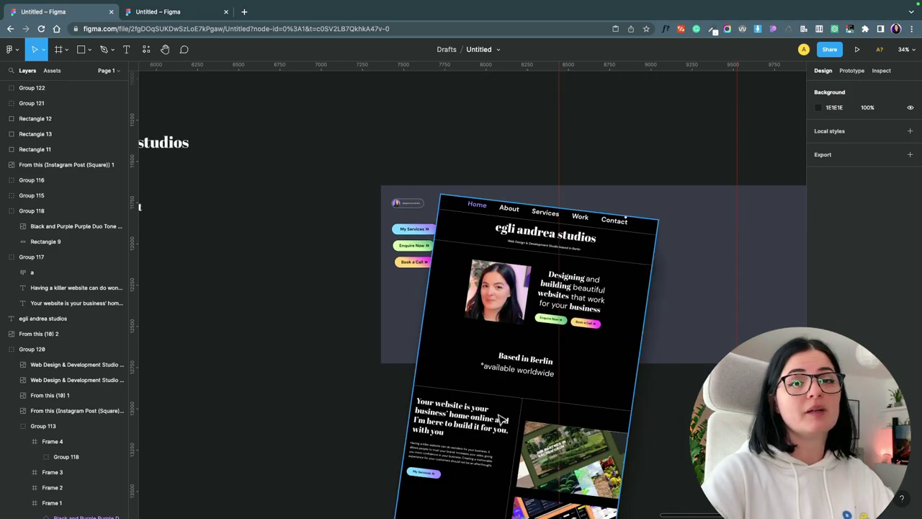
pyautogui.click(501, 419)
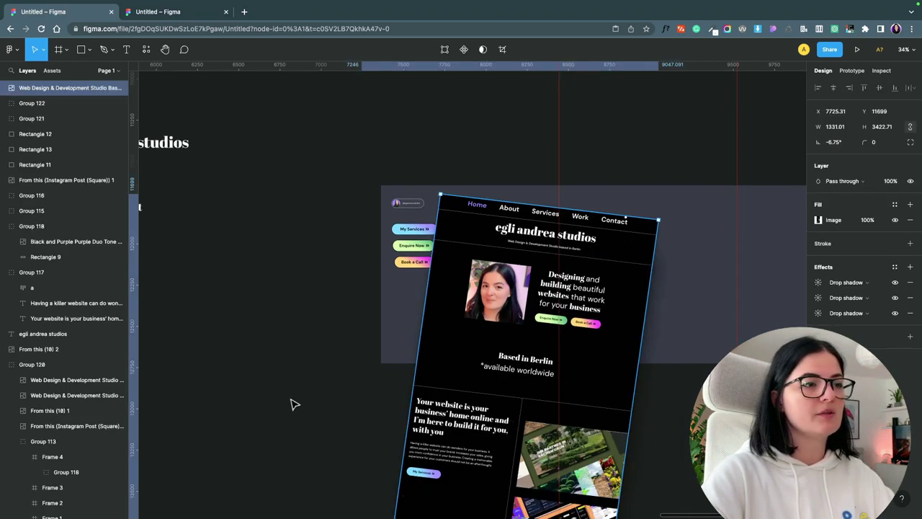
pyautogui.hscroll(5, 651, 425)
pyautogui.scroll(-3, 651, 425)
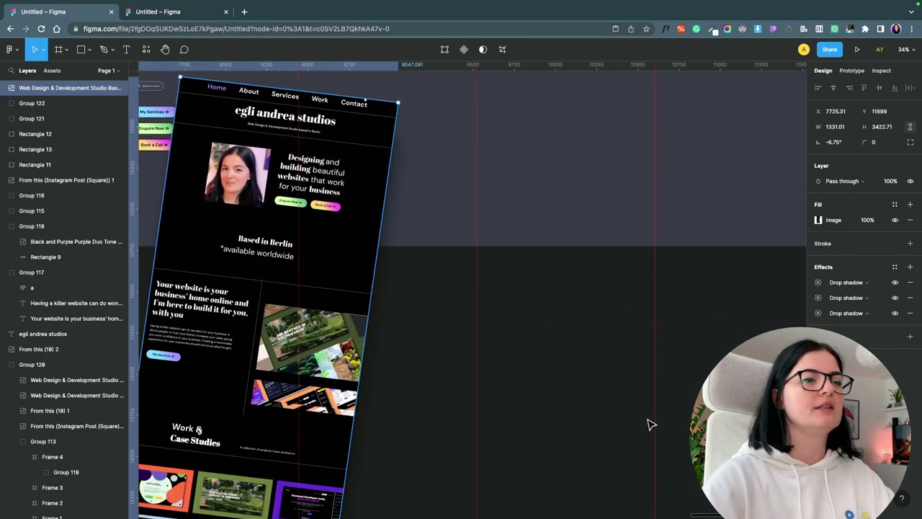
pyautogui.click(438, 389)
pyautogui.click(325, 260)
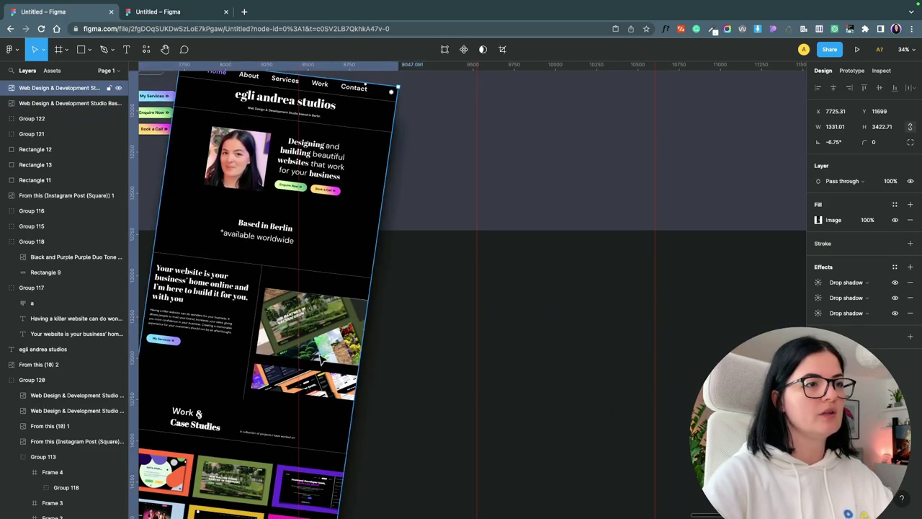
pyautogui.moveTo(325, 260); pyautogui.dragTo(571, 274)
pyautogui.scroll(2, 572, 328)
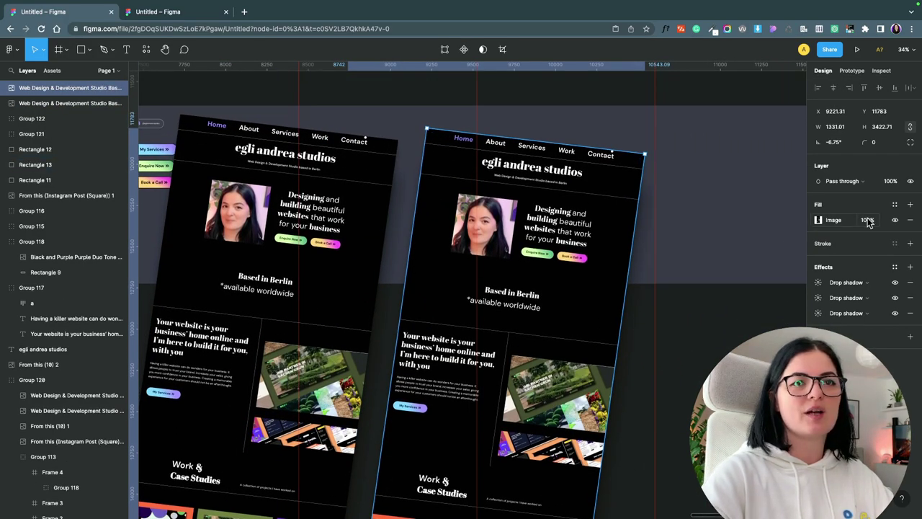
# Step: Give the copy a 125 Background blur effect and a 10% image fill
pyautogui.click(910, 267)
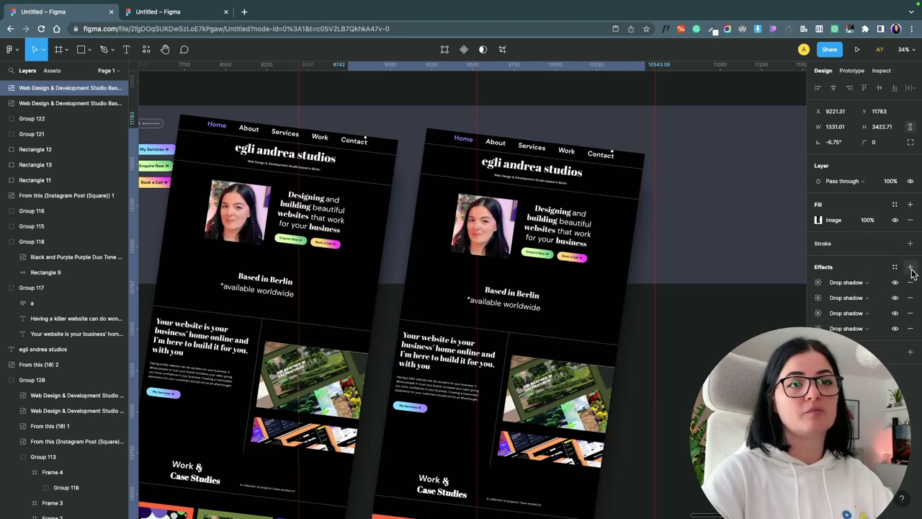
pyautogui.click(818, 328)
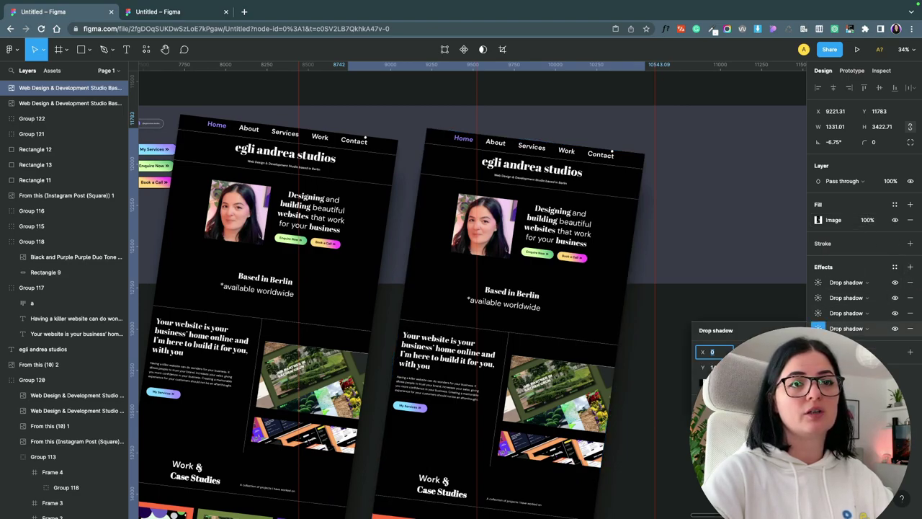
pyautogui.click(848, 329)
pyautogui.click(876, 351)
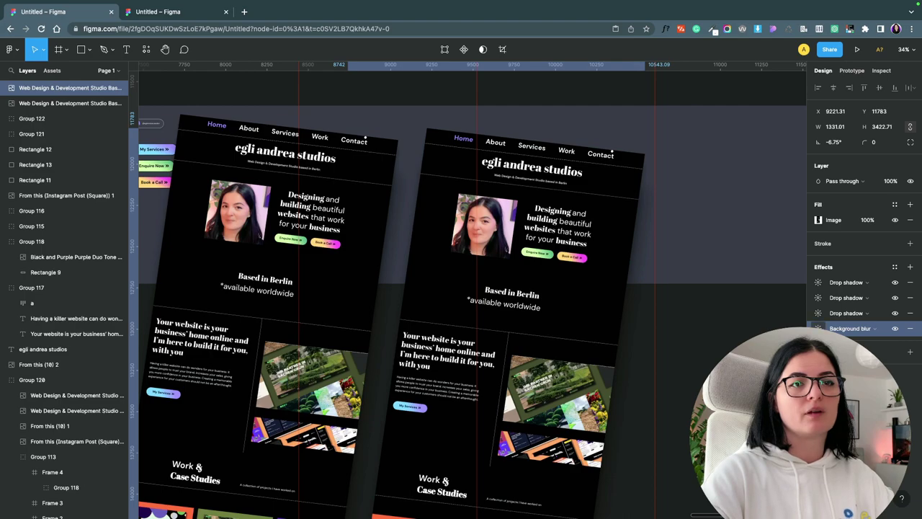
pyautogui.click(818, 328)
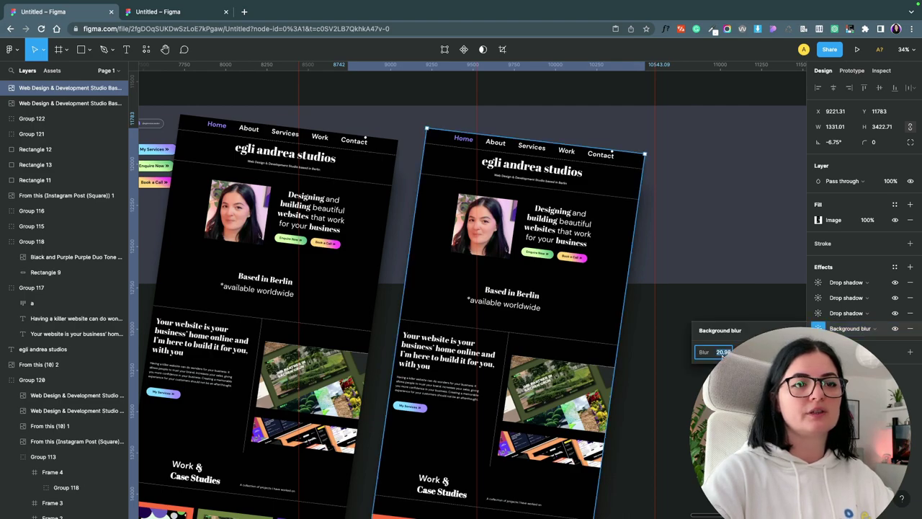
pyautogui.write('125')
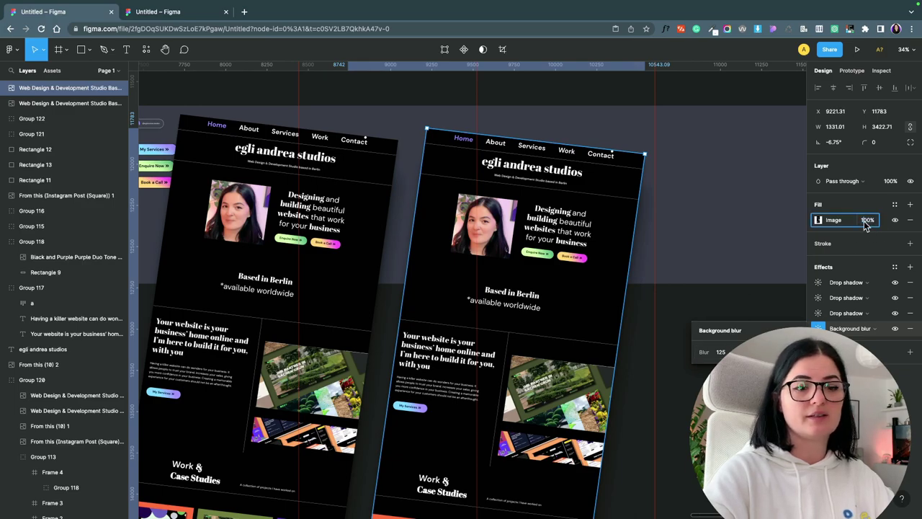
pyautogui.write('10')
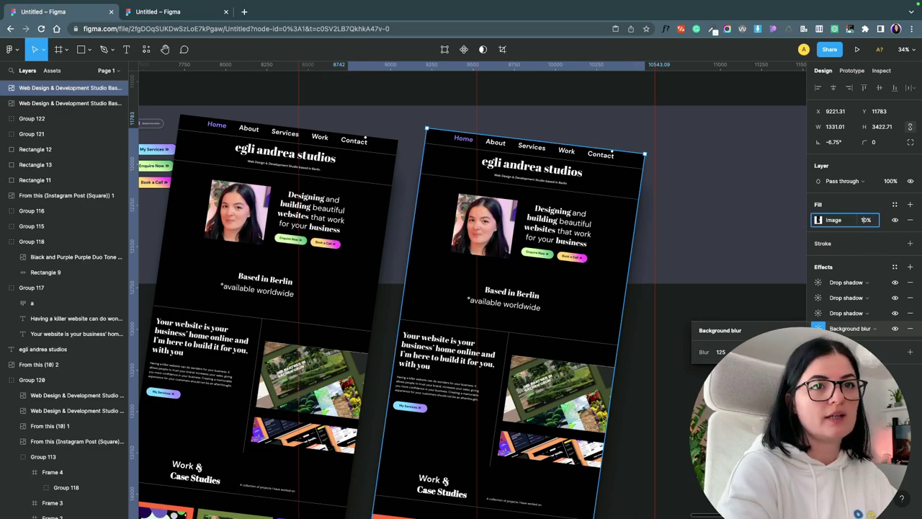
# Step: Shift the translucent copy up-left and bring the black mockup in front of it
pyautogui.click(679, 407)
pyautogui.click(562, 382)
pyautogui.moveTo(562, 382); pyautogui.dragTo(425, 358)
pyautogui.click(236, 322)
pyautogui.rightClick(235, 322)
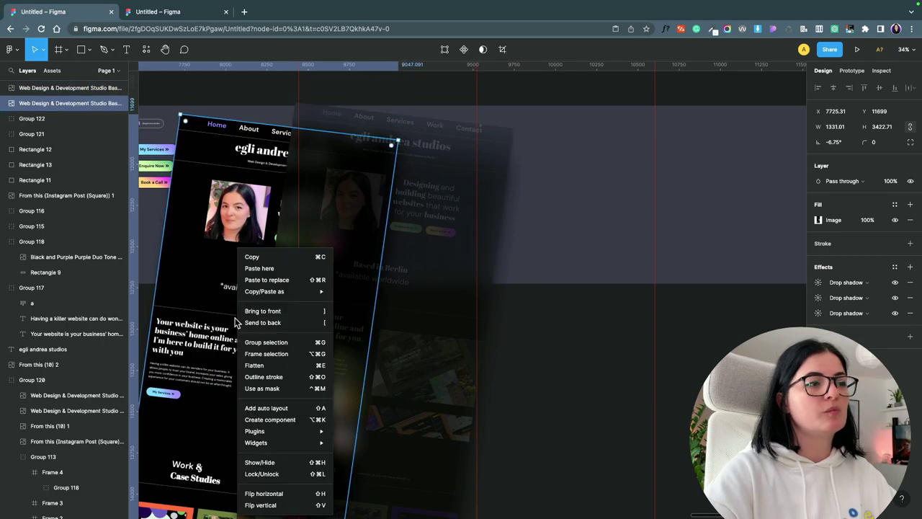
pyautogui.click(265, 311)
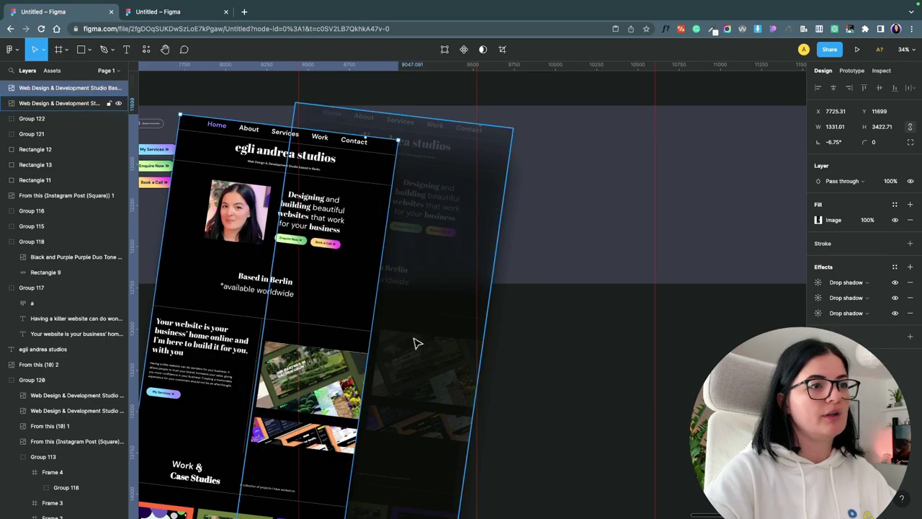
pyautogui.moveTo(417, 344); pyautogui.dragTo(387, 311)
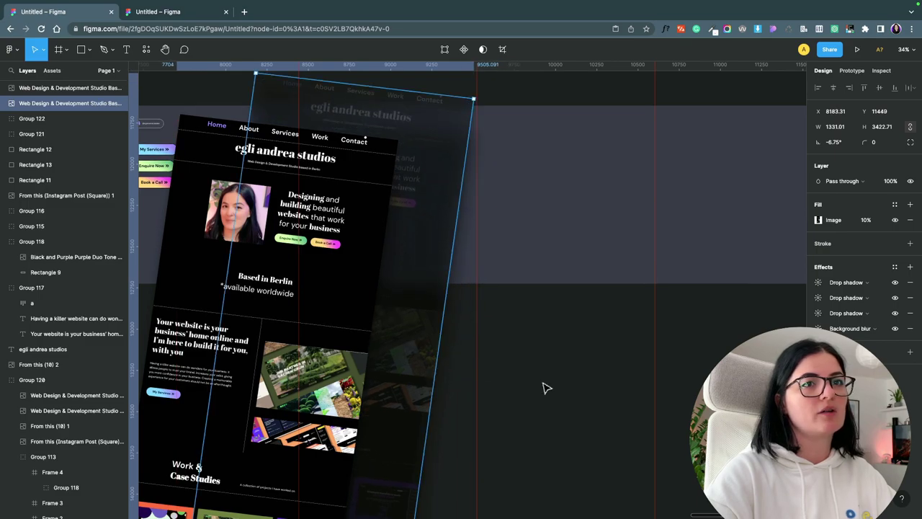
pyautogui.scroll(5, 546, 388)
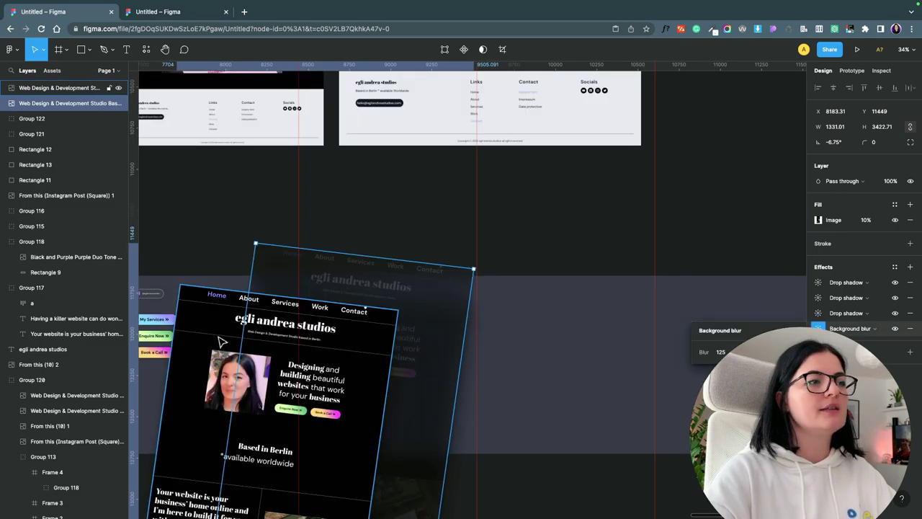
# Step: Duplicate the black mockup with Ctrl+D, place it over the second square, and send it back
pyautogui.click(221, 342)
pyautogui.click(472, 402)
pyautogui.click(516, 397)
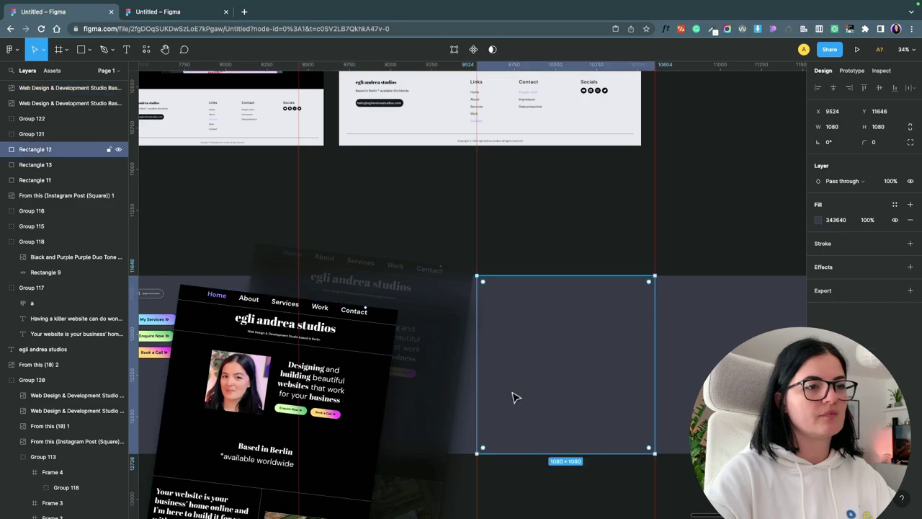
pyautogui.click(360, 401)
pyautogui.hotkey('ctrl', 'd')
pyautogui.moveTo(360, 401); pyautogui.dragTo(618, 315)
pyautogui.rightClick(597, 325)
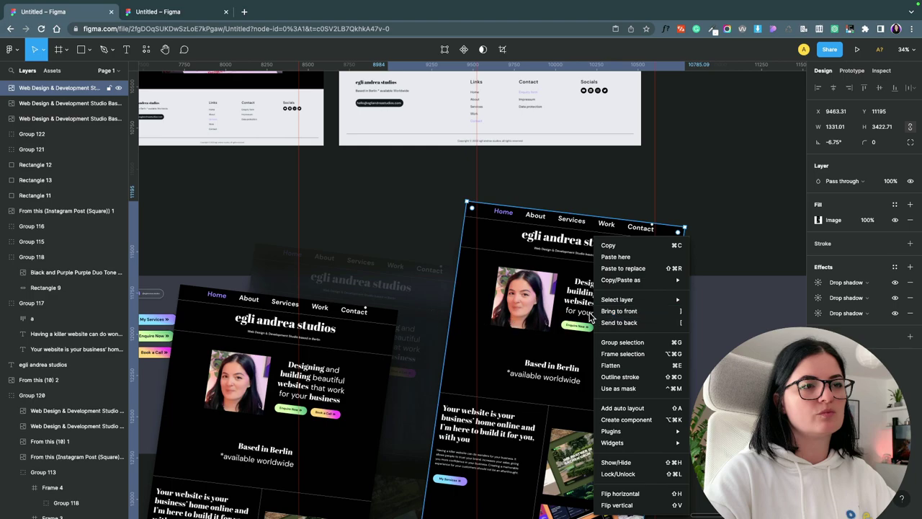
pyautogui.click(618, 322)
# Step: Send the second grey square behind the mockup copy and move the copy up
pyautogui.moveTo(558, 264); pyautogui.dragTo(504, 252)
pyautogui.click(568, 333)
pyautogui.rightClick(565, 332)
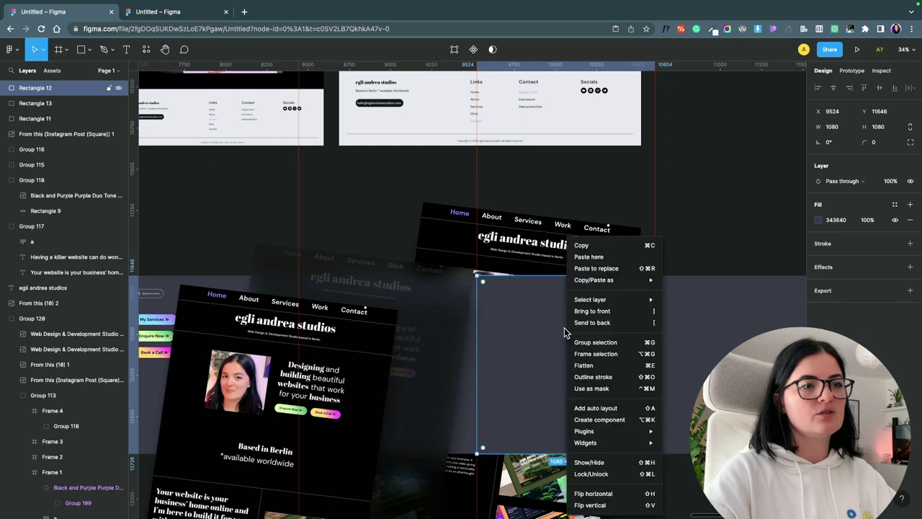
pyautogui.click(592, 322)
pyautogui.click(470, 395)
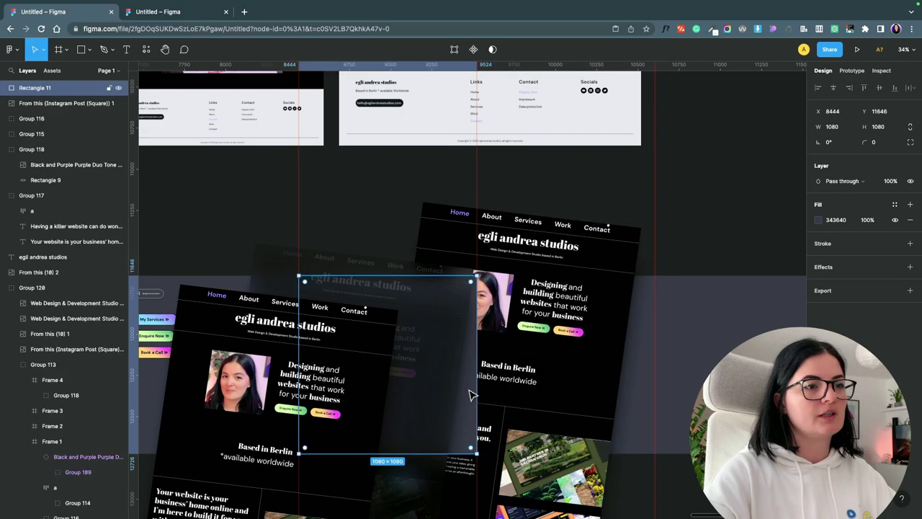
pyautogui.rightClick(469, 395)
pyautogui.click(547, 339)
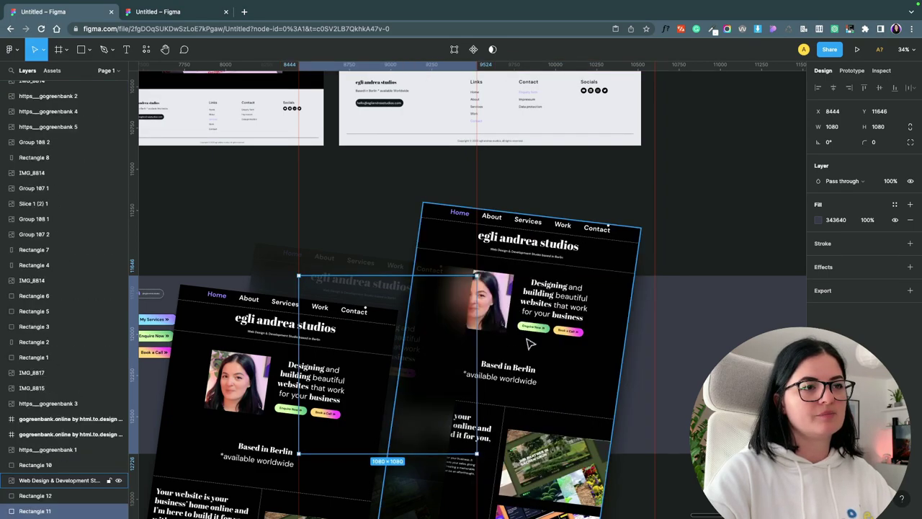
pyautogui.moveTo(555, 353); pyautogui.dragTo(563, 262)
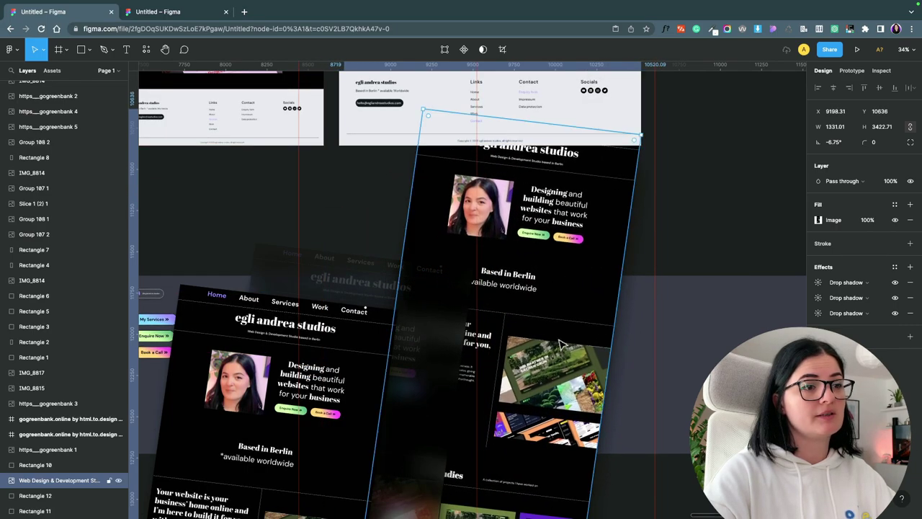
# Step: Raise the mockup copy higher and check the frosted frame's blur settings
pyautogui.scroll(-3, 631, 429)
pyautogui.scroll(-2, 631, 429)
pyautogui.moveTo(537, 431); pyautogui.dragTo(560, 279)
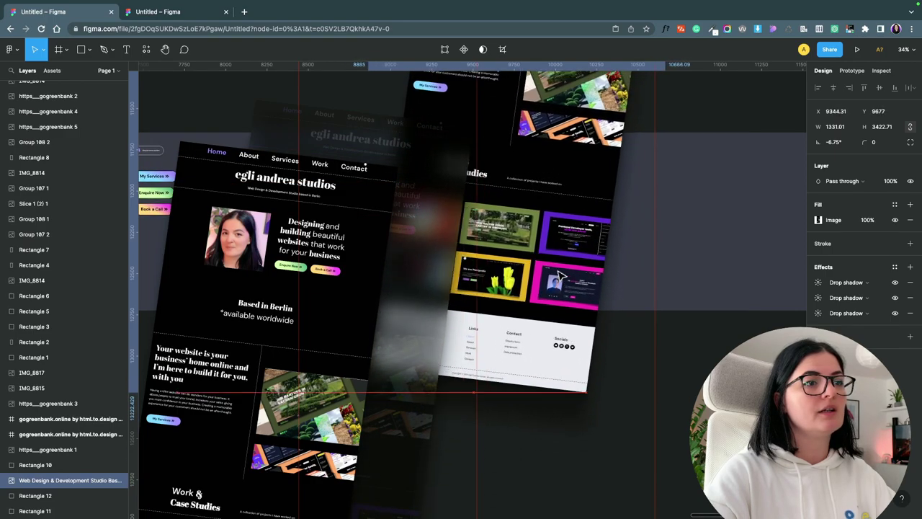
pyautogui.click(423, 360)
pyautogui.press('Return')
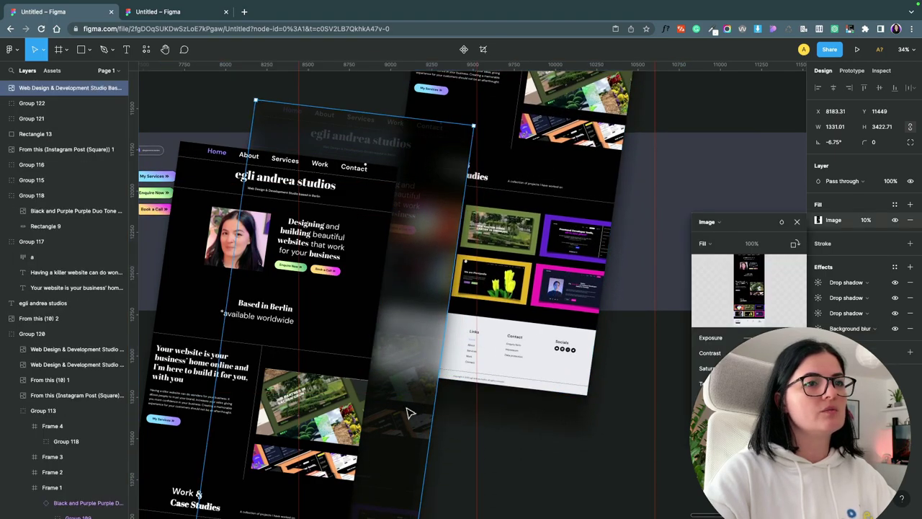
pyautogui.click(818, 328)
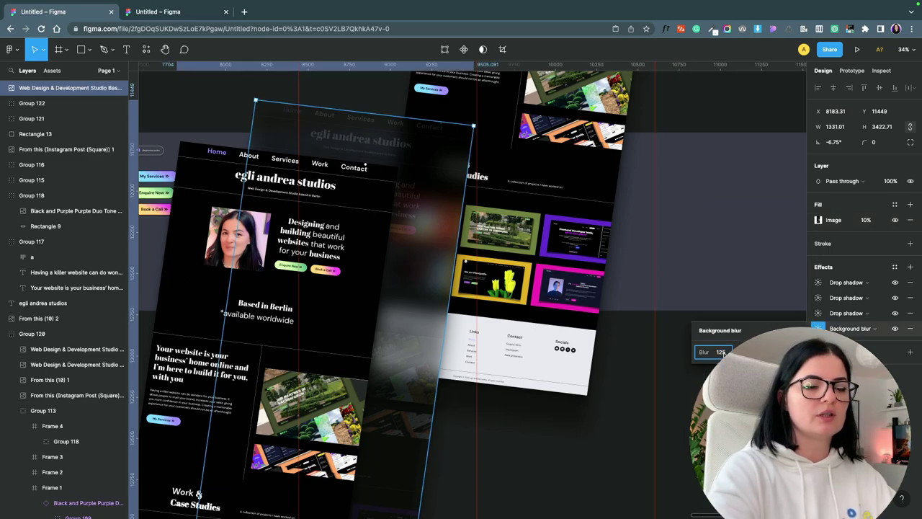
pyautogui.click(639, 426)
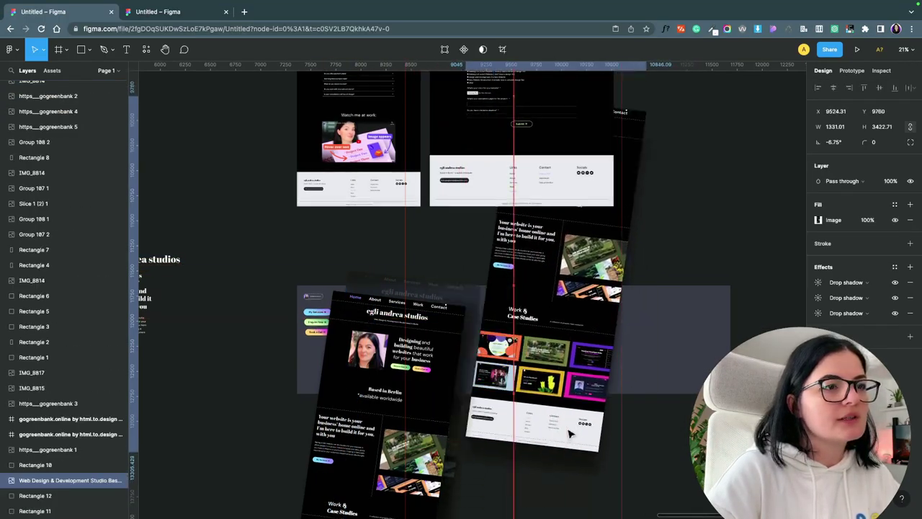
# Step: Fine-tune the tilted mockup copy's position, nudging it slightly upward
pyautogui.moveTo(570, 433); pyautogui.dragTo(542, 435)
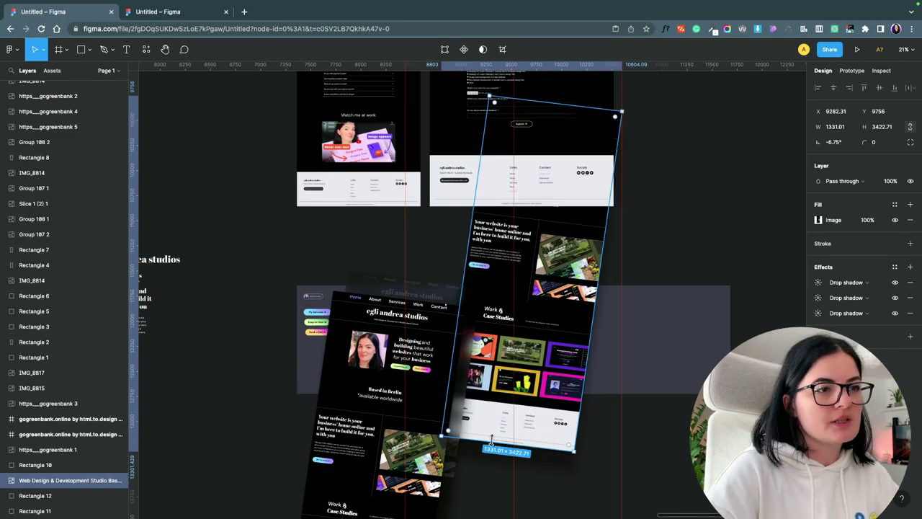
pyautogui.hotkey('ctrl', 'z')
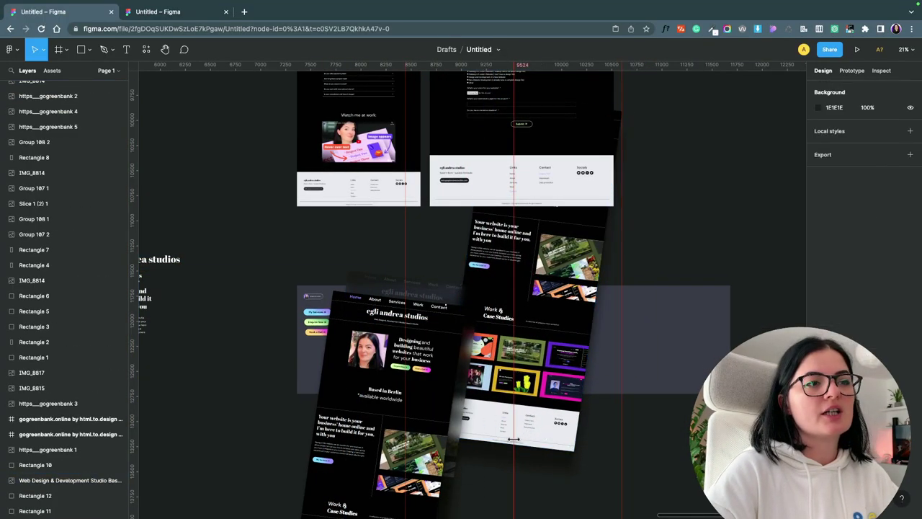
pyautogui.click(591, 383)
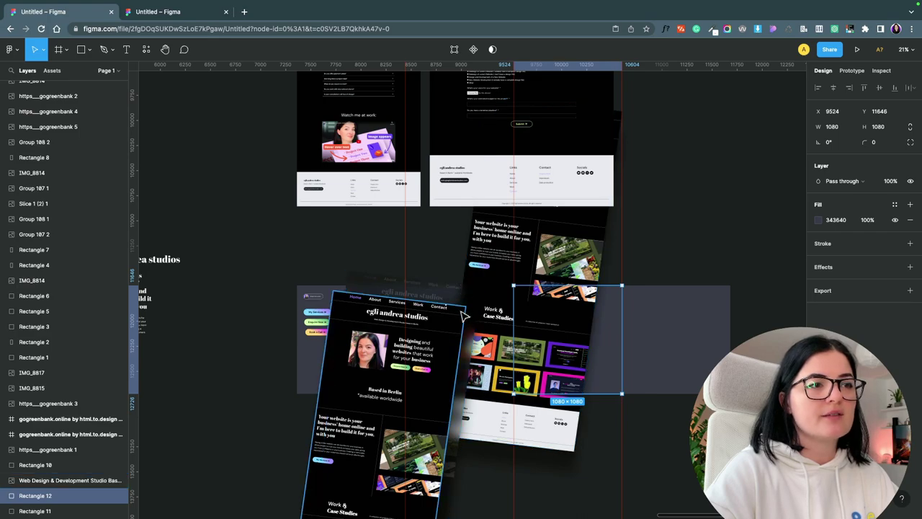
pyautogui.moveTo(549, 445); pyautogui.dragTo(560, 434)
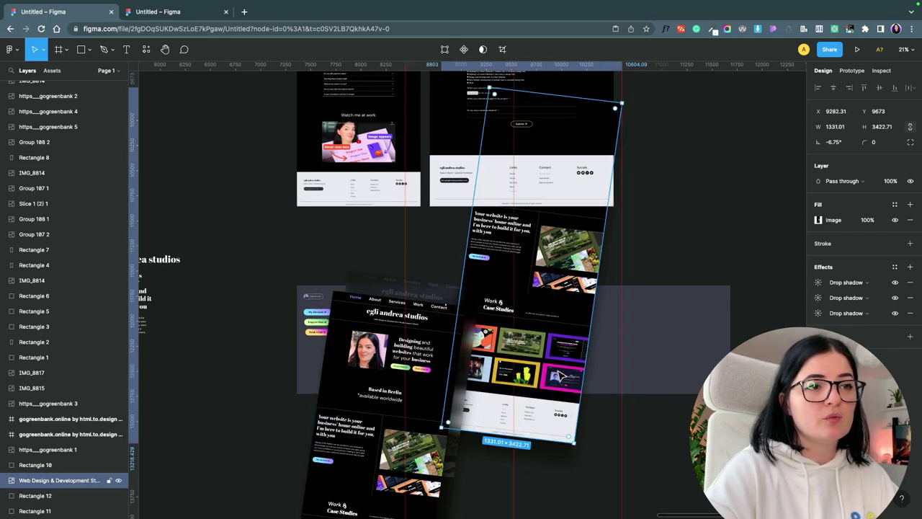
pyautogui.click(597, 437)
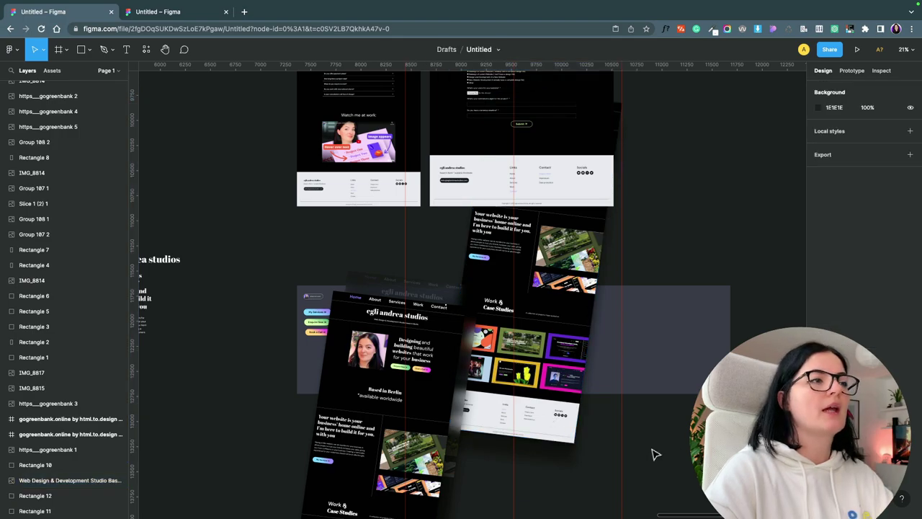
pyautogui.hscroll(-5, 252, 442)
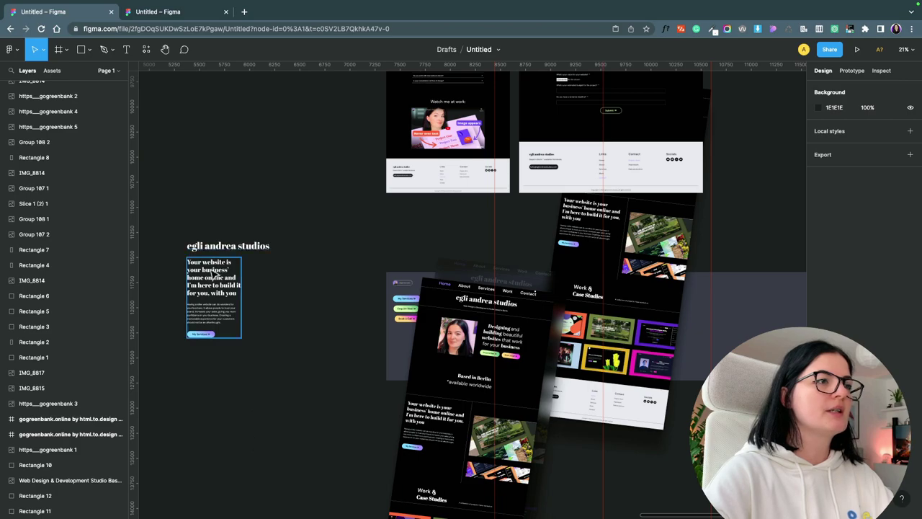
# Step: Bring the 'Your website is your business' home online' text group to front inside the third square
pyautogui.moveTo(213, 273); pyautogui.dragTo(714, 414)
pyautogui.click(717, 277)
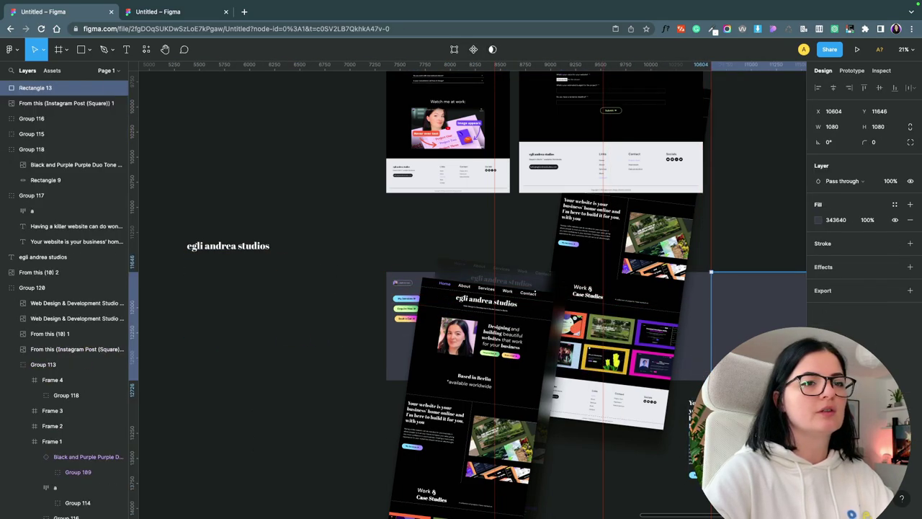
pyautogui.hscroll(5, 468, 288)
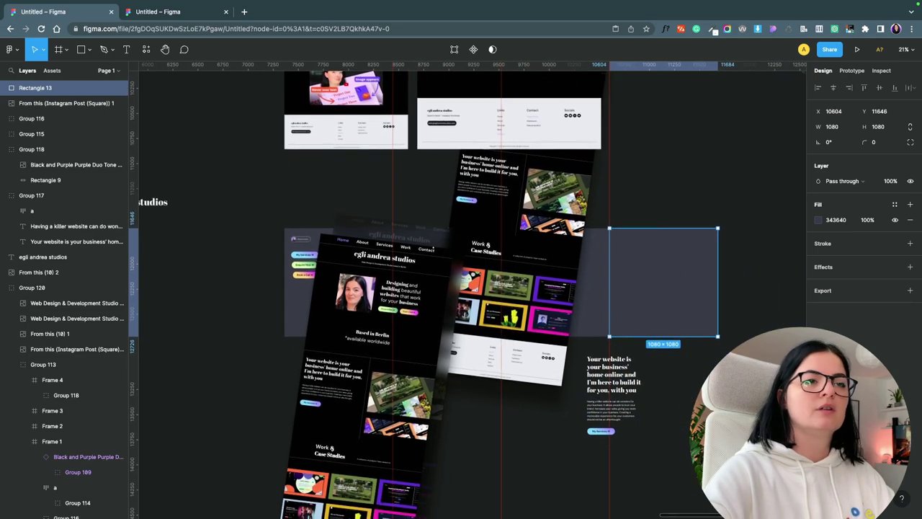
pyautogui.click(631, 388)
pyautogui.rightClick(632, 389)
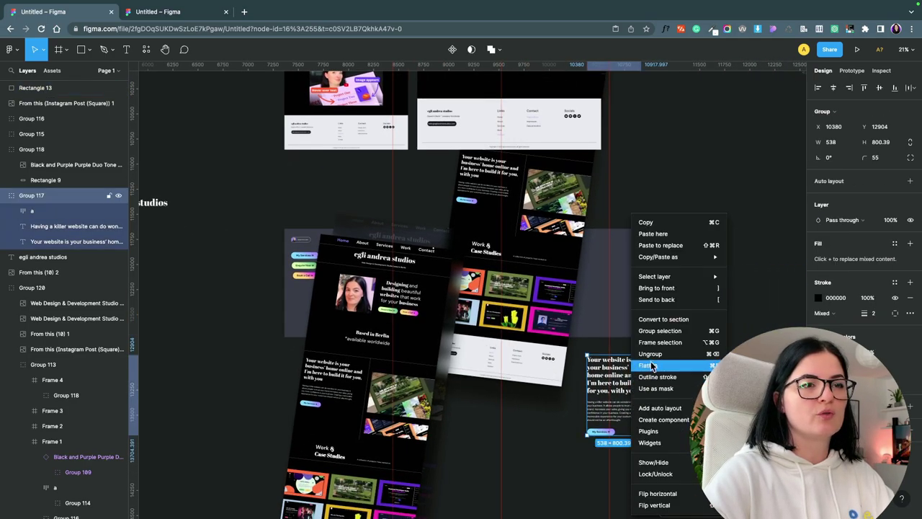
pyautogui.click(659, 290)
pyautogui.moveTo(633, 387); pyautogui.dragTo(632, 280)
pyautogui.click(657, 406)
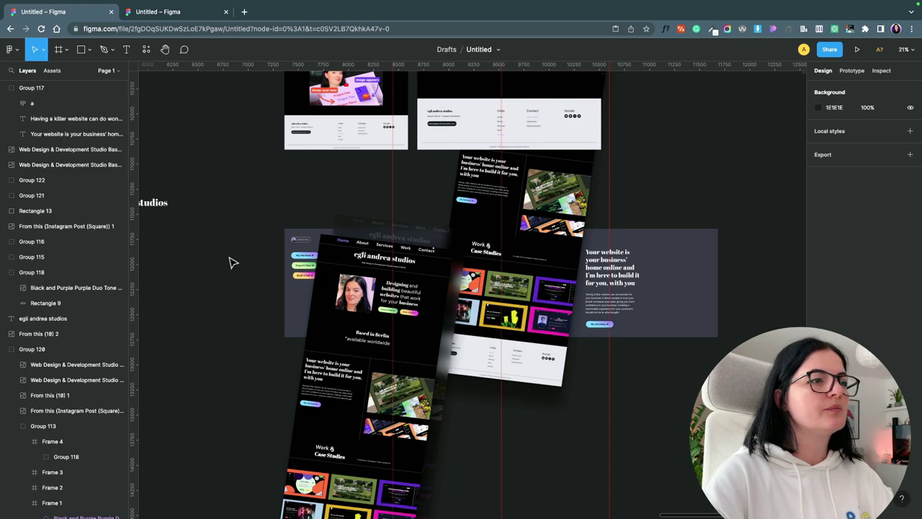
# Step: Skew the lowest thumbnail vertically by 9° with the SkewDat plugin
pyautogui.scroll(8, 232, 262)
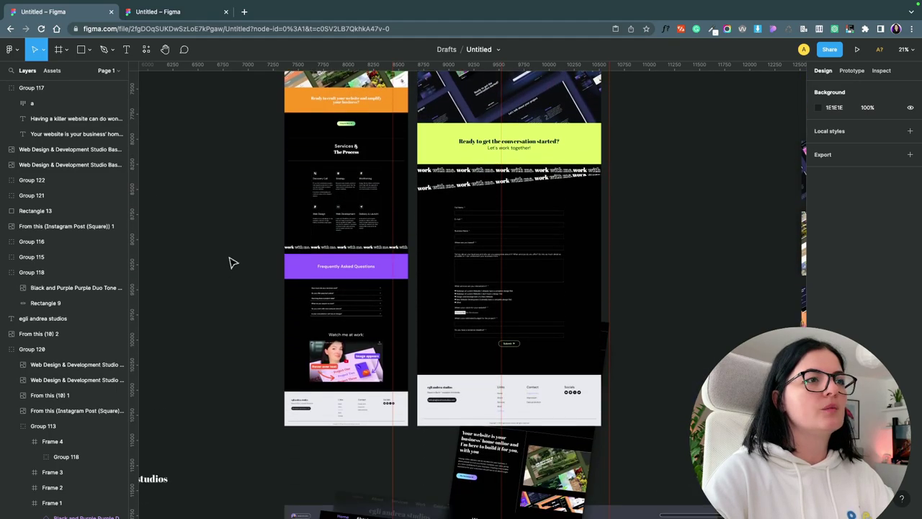
pyautogui.scroll(4, 232, 262)
pyautogui.scroll(-4, 232, 262)
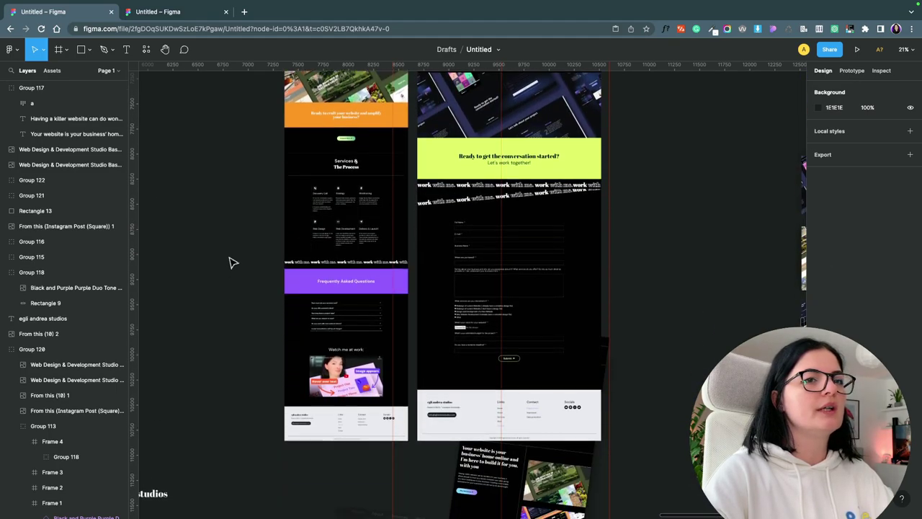
pyautogui.hscroll(8, 232, 262)
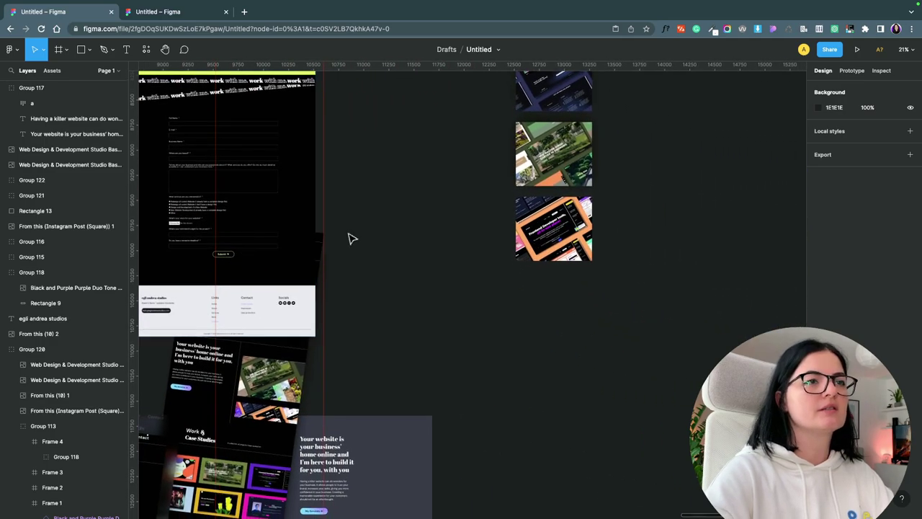
pyautogui.moveTo(505, 139); pyautogui.dragTo(457, 430)
pyautogui.scroll(-6, 585, 468)
pyautogui.click(514, 409)
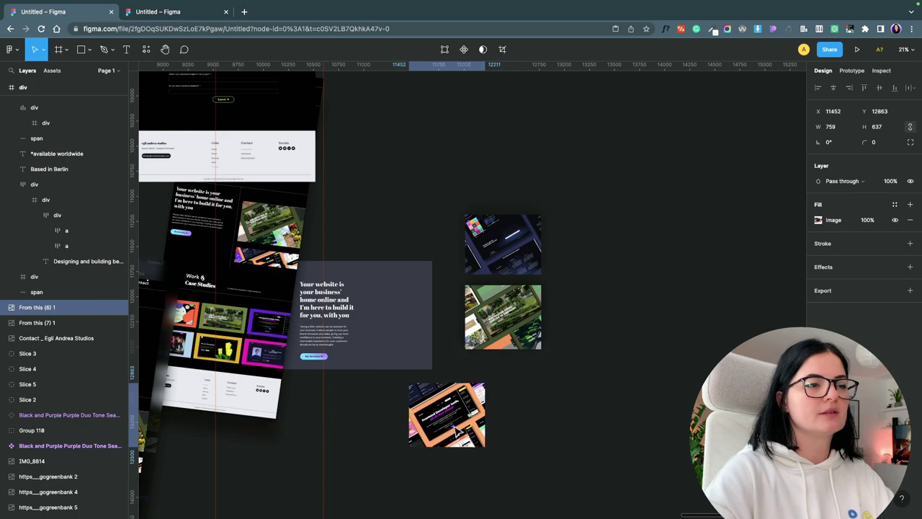
pyautogui.click(146, 49)
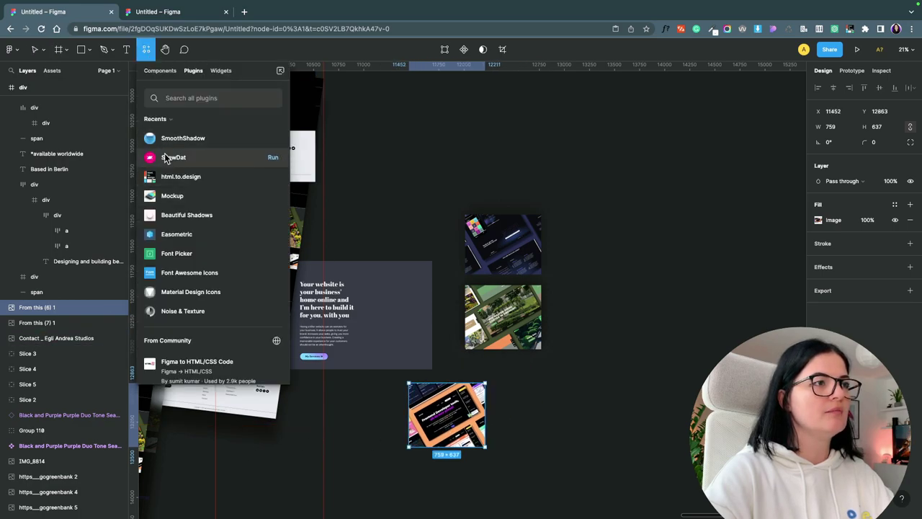
pyautogui.click(180, 156)
pyautogui.moveTo(178, 354); pyautogui.dragTo(175, 364)
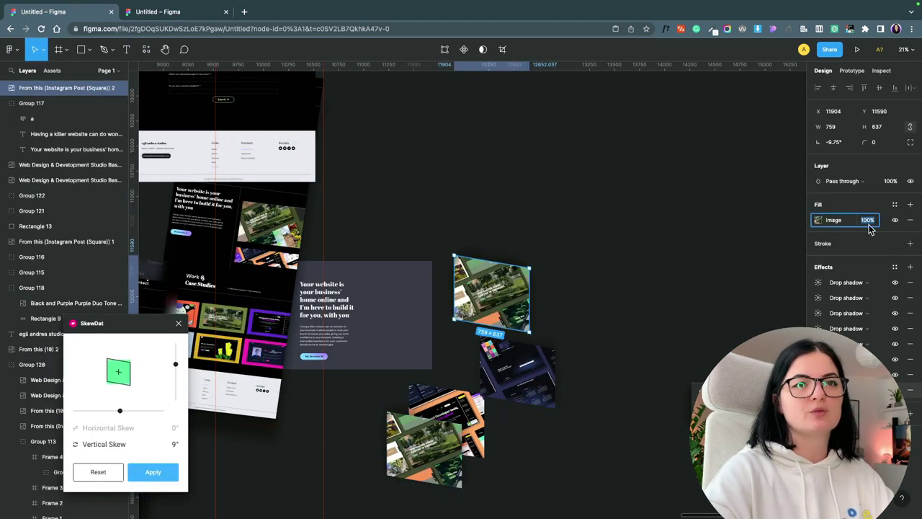
# Step: Move the green skewed screenshot copy to the right on the third slide
pyautogui.click(504, 371)
pyautogui.click(393, 288)
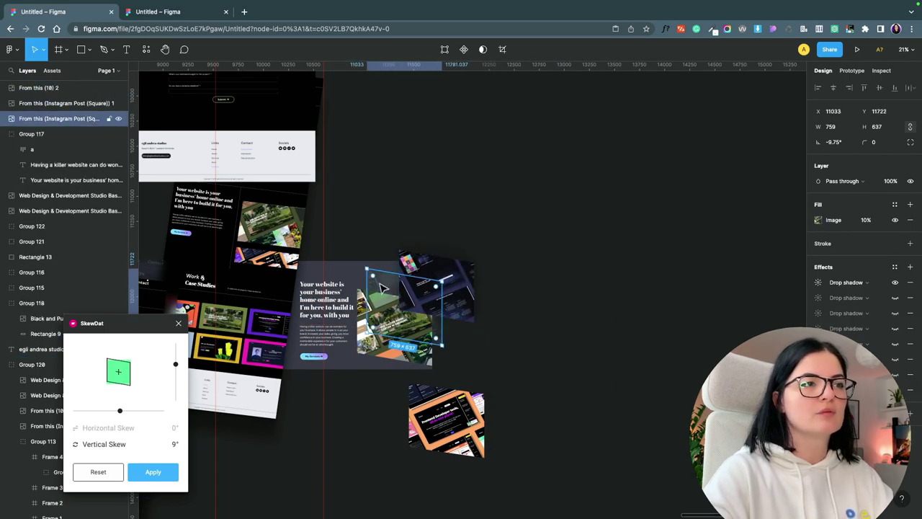
pyautogui.click(329, 310)
pyautogui.scroll(5, 318, 346)
pyautogui.click(566, 364)
pyautogui.click(566, 364)
pyautogui.hscroll(-5, 565, 364)
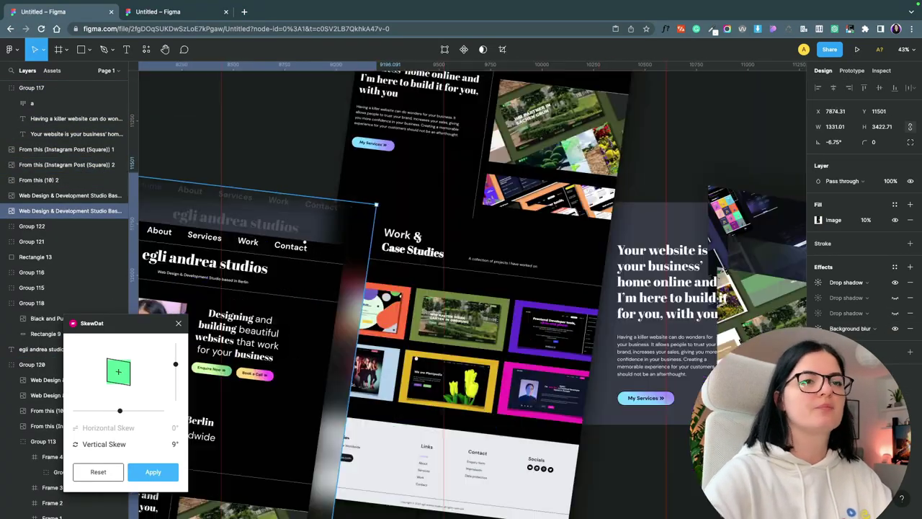
pyautogui.scroll(-2, 506, 240)
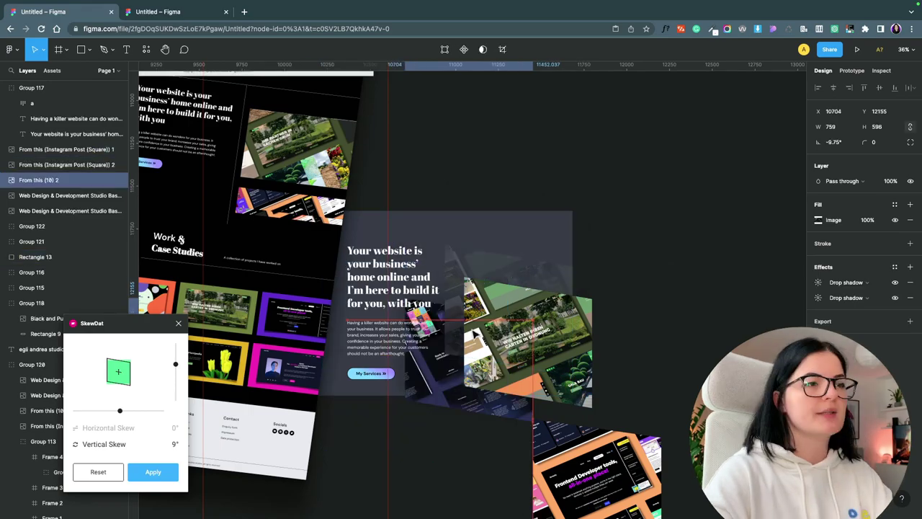
pyautogui.moveTo(506, 240); pyautogui.dragTo(682, 297)
# Step: Set the copy's Background blur to 12, duplicate the card upward, and paste the egli andrea studios title
pyautogui.click(818, 328)
pyautogui.write('12')
pyautogui.moveTo(504, 364); pyautogui.dragTo(521, 261)
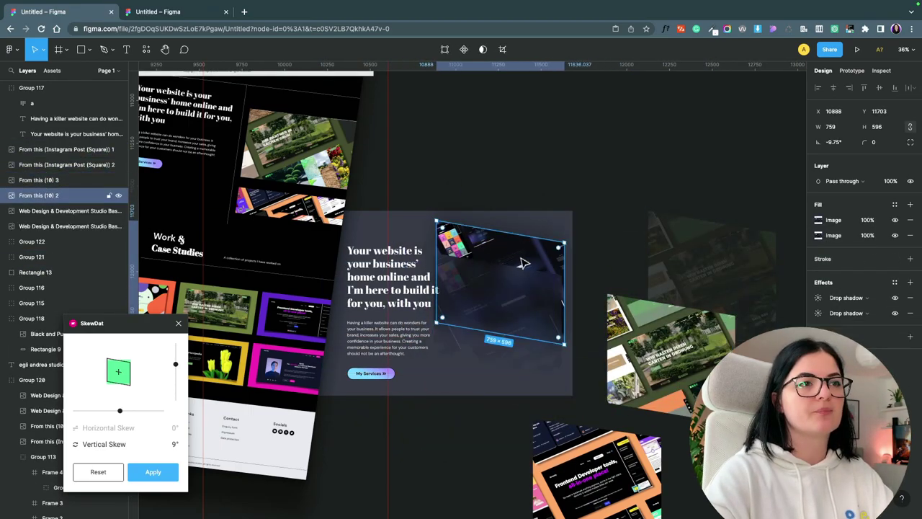
pyautogui.hotkey('ctrl', 'd')
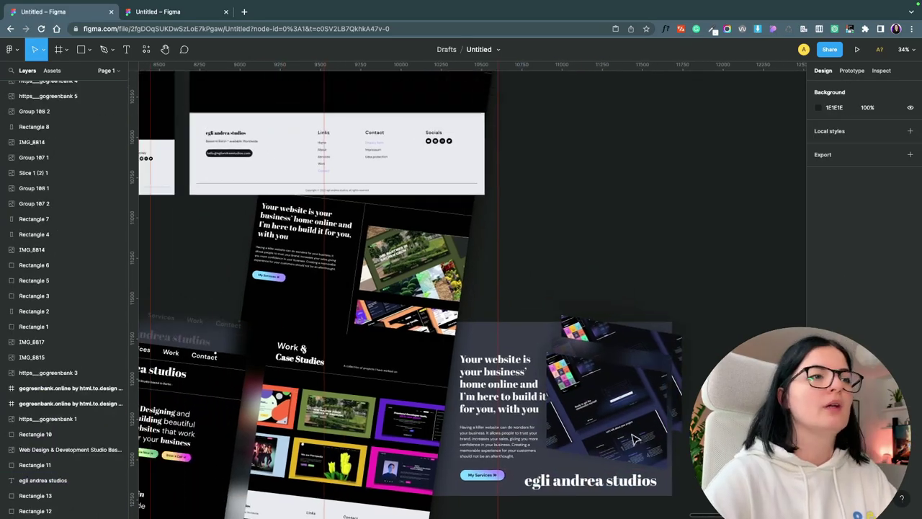
# Step: Paste a copy of the avatar handle badge onto the third slide's top corner
pyautogui.hscroll(-10, 633, 436)
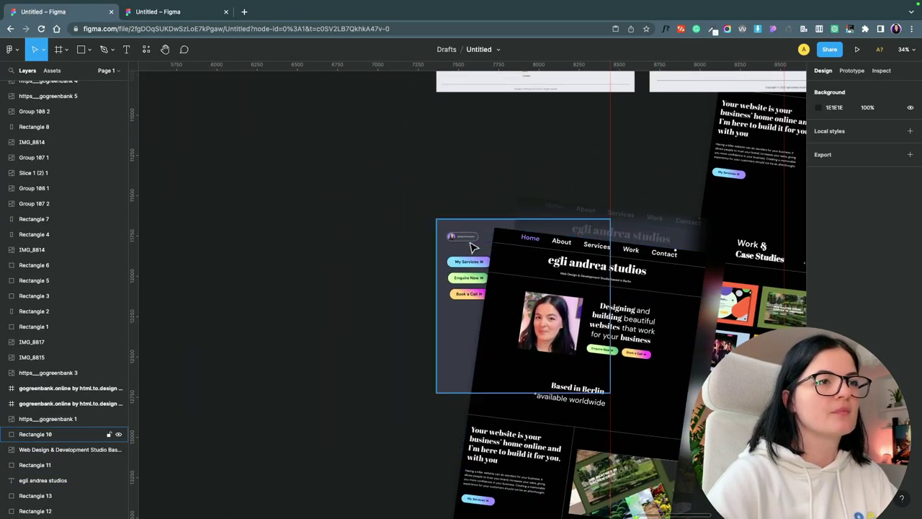
pyautogui.click(469, 242)
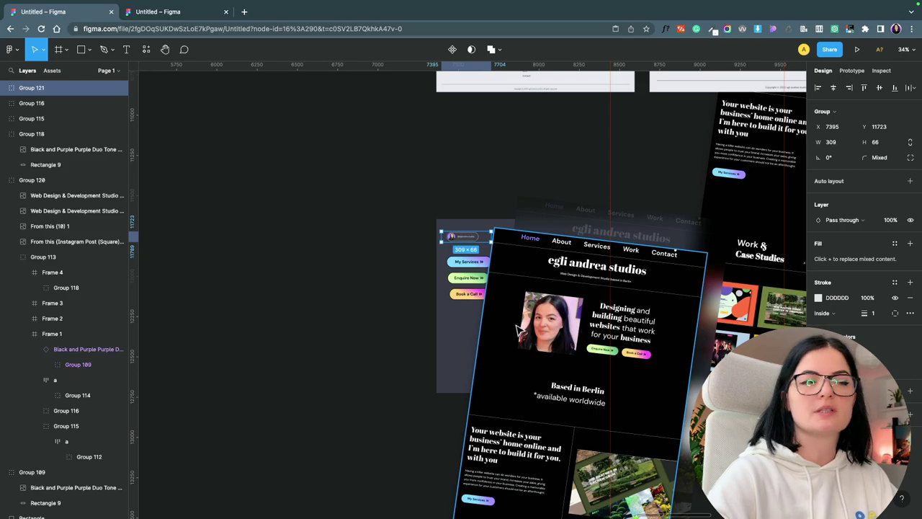
pyautogui.hscroll(15, 518, 328)
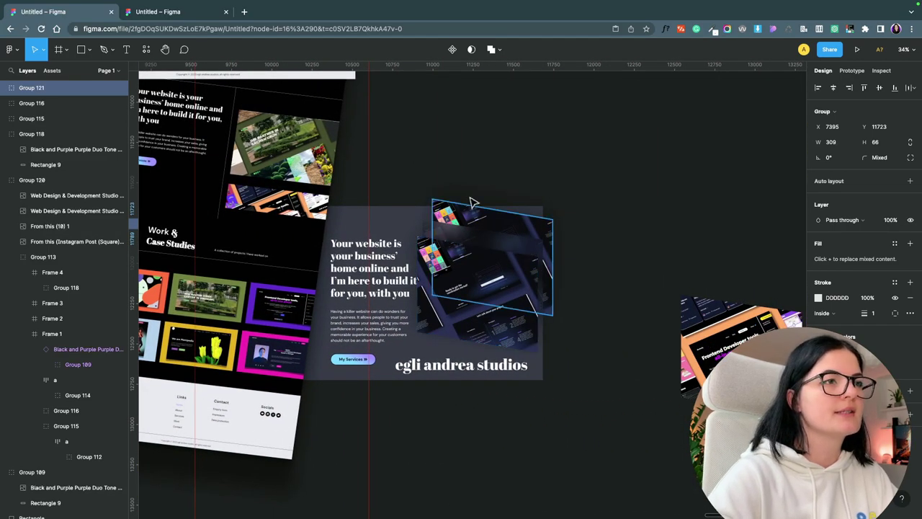
pyautogui.click(402, 184)
pyautogui.hotkey('ctrl', 'v')
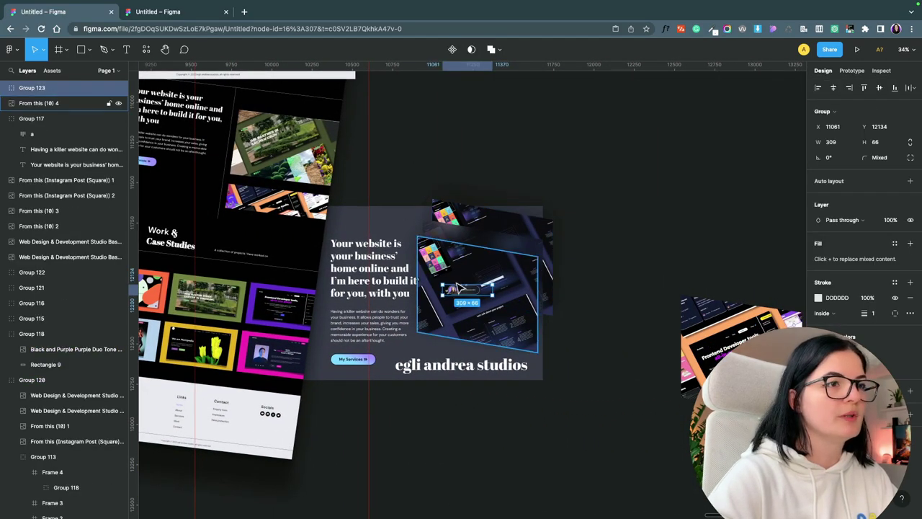
pyautogui.moveTo(457, 288); pyautogui.dragTo(370, 224)
# Step: Scroll through the populated carousel strip to review the badge placements
pyautogui.scroll(10, 569, 331)
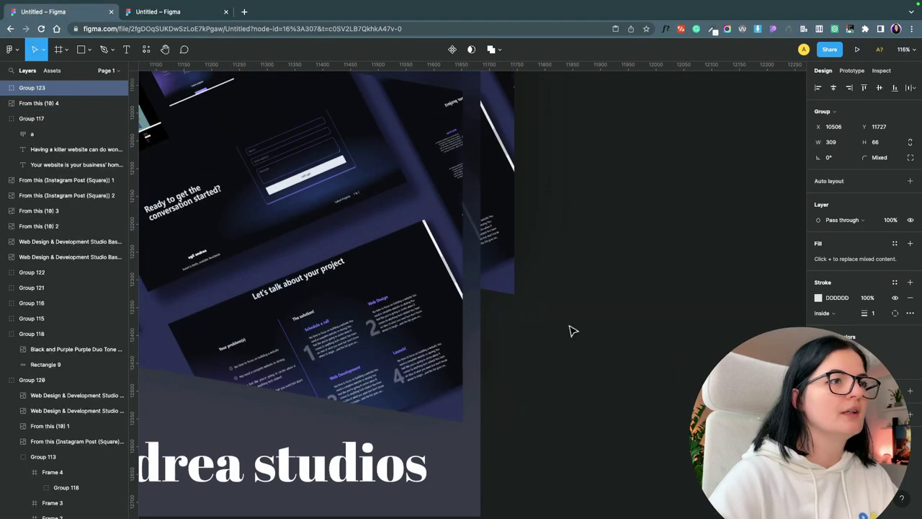
pyautogui.scroll(-6, 569, 331)
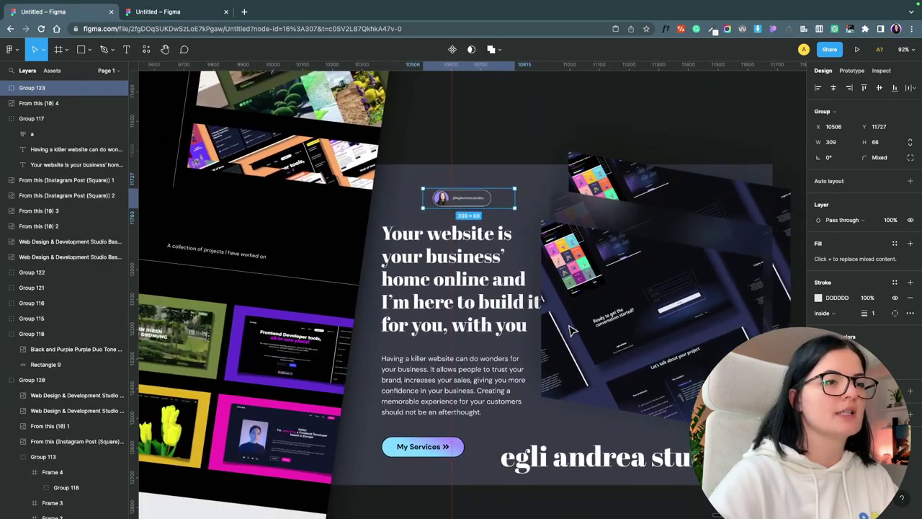
pyautogui.scroll(-5, 569, 331)
pyautogui.scroll(5, 475, 288)
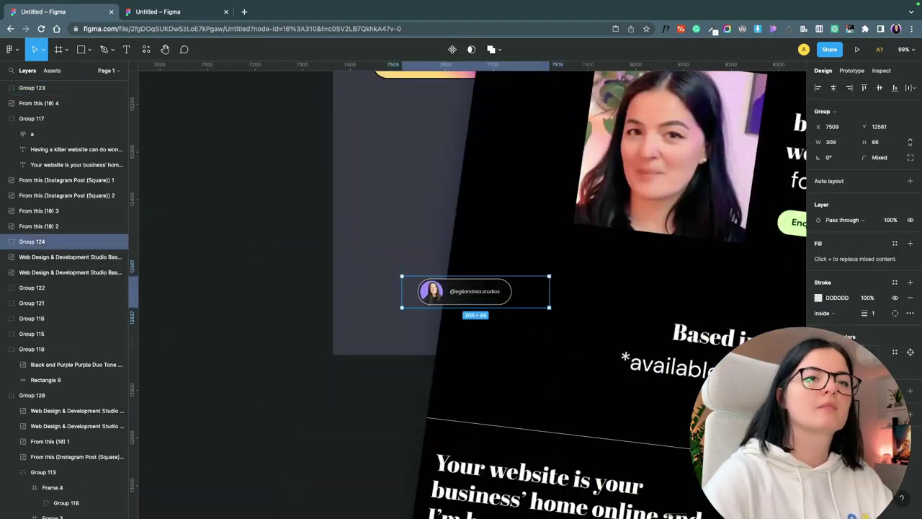
pyautogui.scroll(-5, 257, 446)
pyautogui.click(294, 275)
pyautogui.click(224, 339)
pyautogui.scroll(-3, 223, 338)
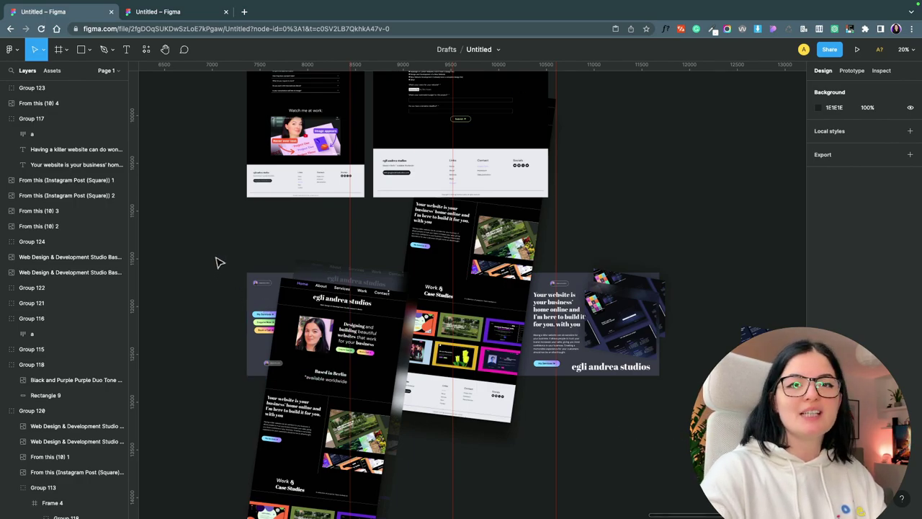
# Step: Marquee-select all the slide artboards and group them
pyautogui.moveTo(216, 256); pyautogui.dragTo(662, 366)
pyautogui.rightClick(302, 344)
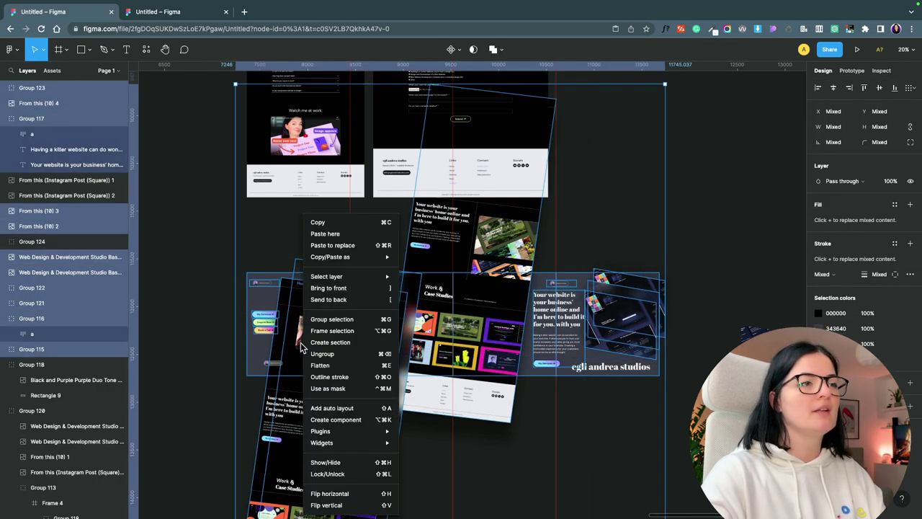
pyautogui.click(331, 319)
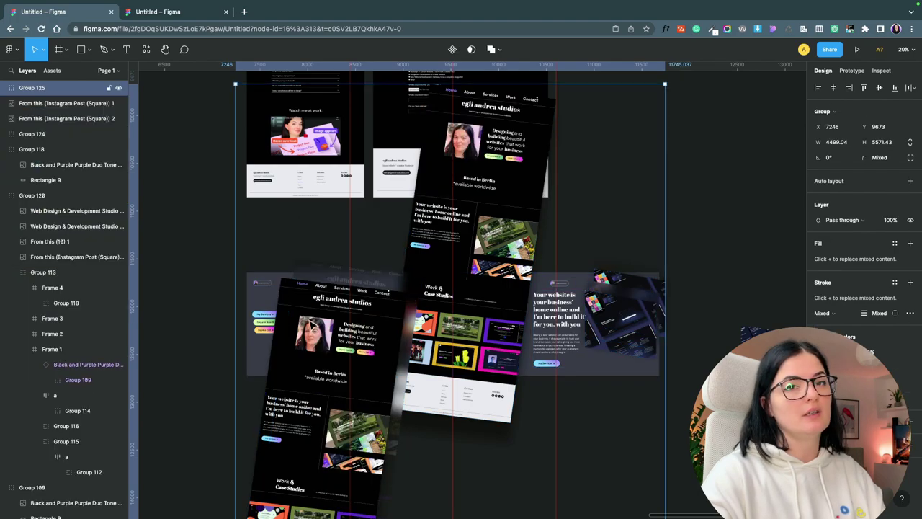
pyautogui.click(186, 282)
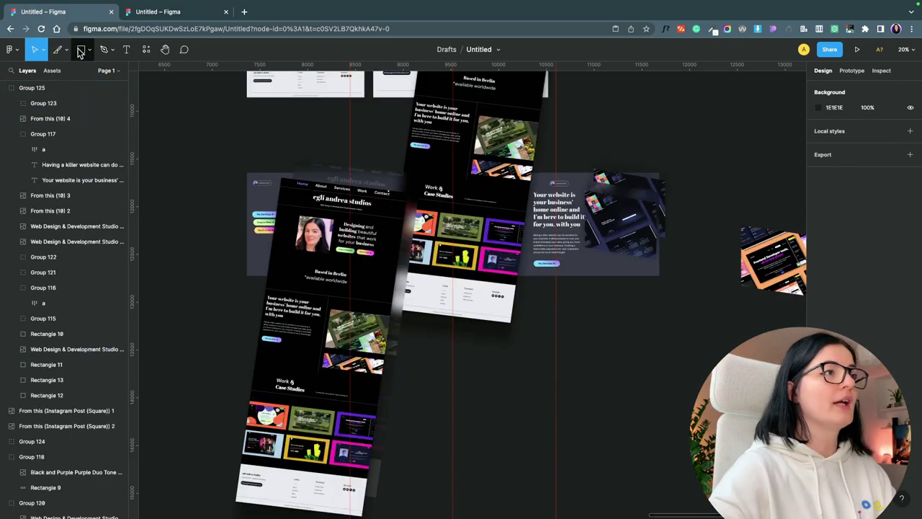
# Step: Draw a 1080×1080 slice and snap it over the first slide
pyautogui.click(67, 53)
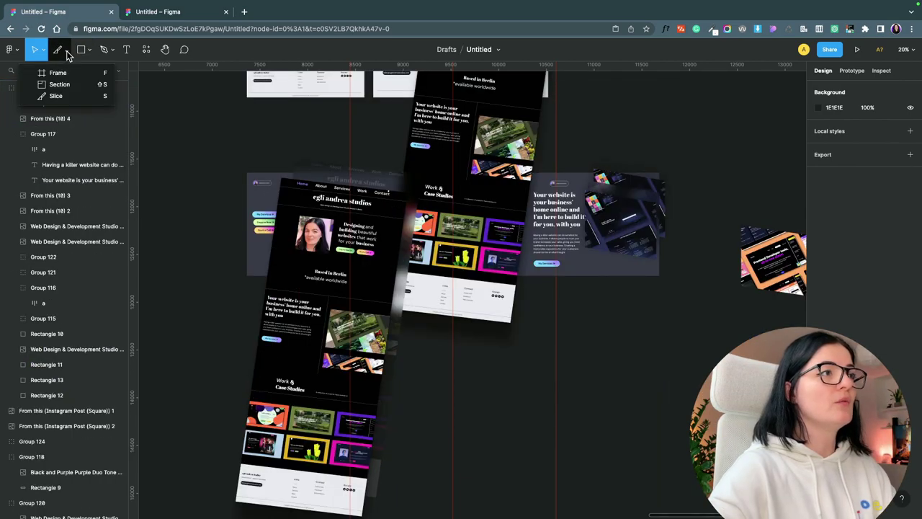
pyautogui.click(67, 53)
pyautogui.click(67, 53)
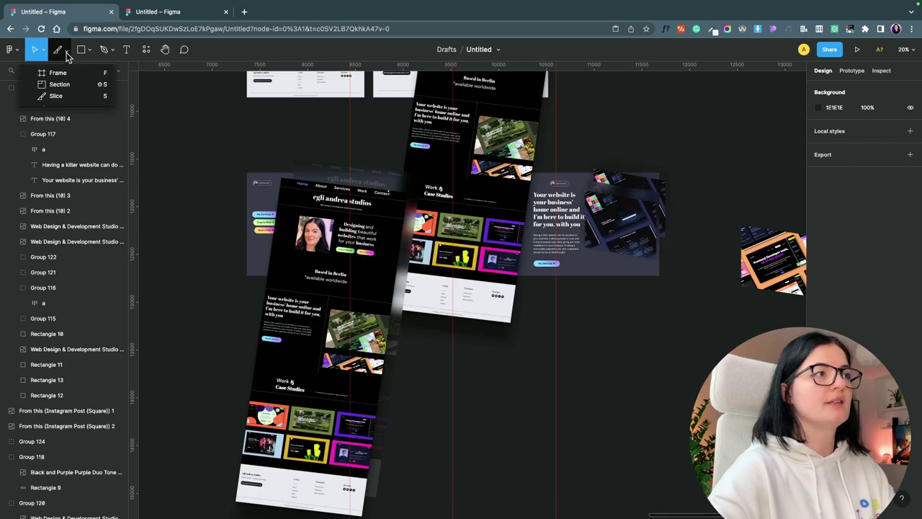
pyautogui.click(55, 96)
pyautogui.moveTo(589, 347); pyautogui.dragTo(680, 422)
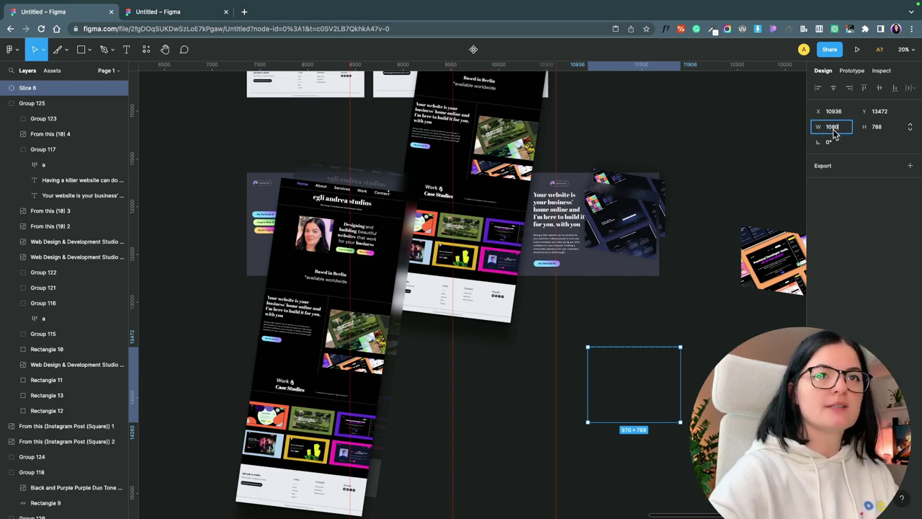
pyautogui.click(872, 127)
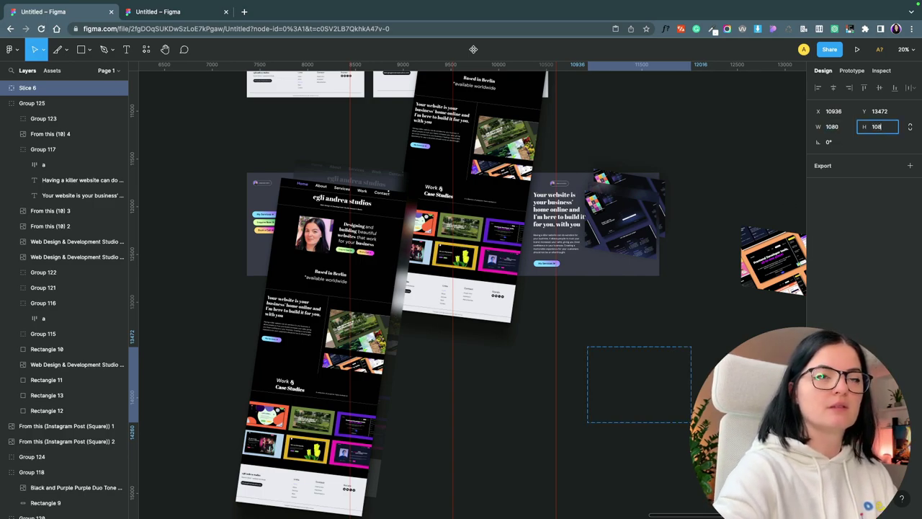
pyautogui.press('Return')
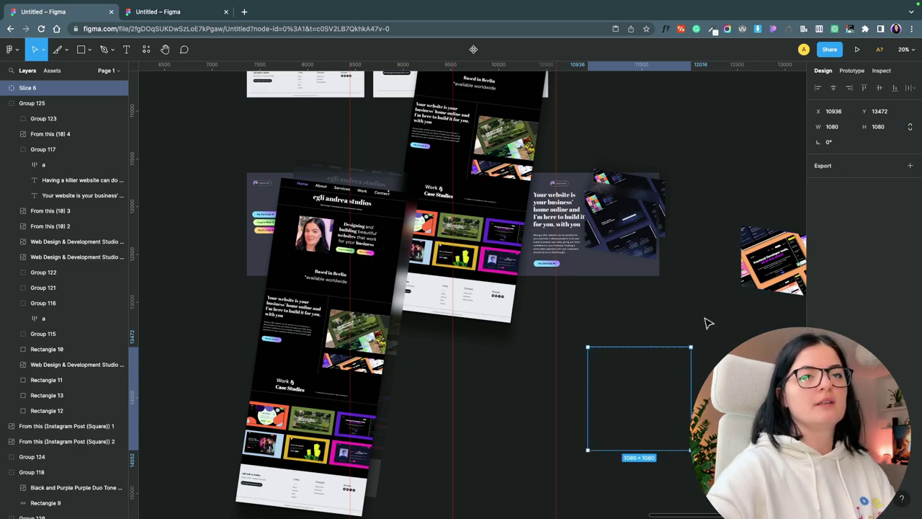
pyautogui.click(705, 372)
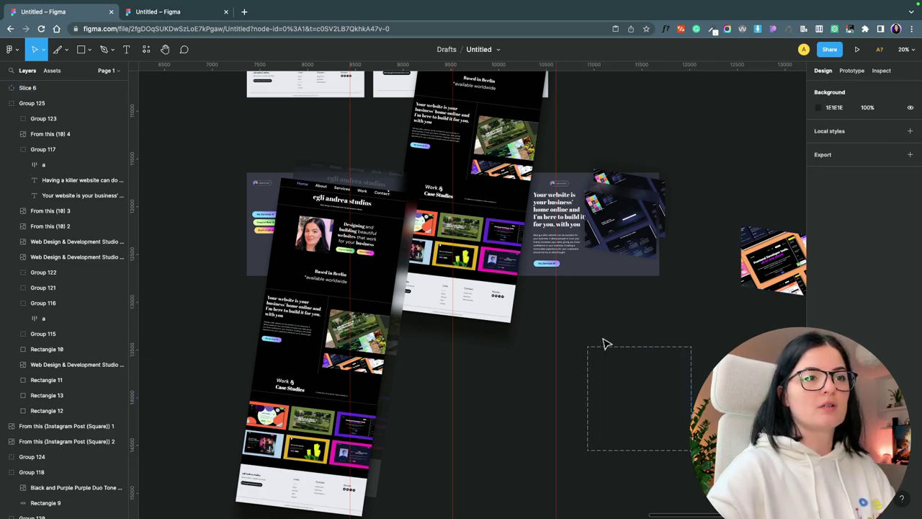
pyautogui.moveTo(605, 345); pyautogui.dragTo(266, 175)
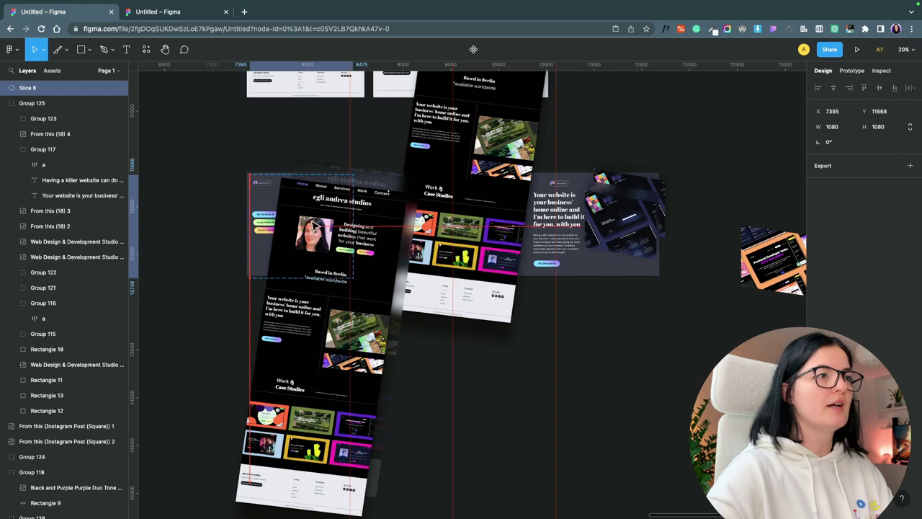
pyautogui.moveTo(317, 226); pyautogui.dragTo(313, 222)
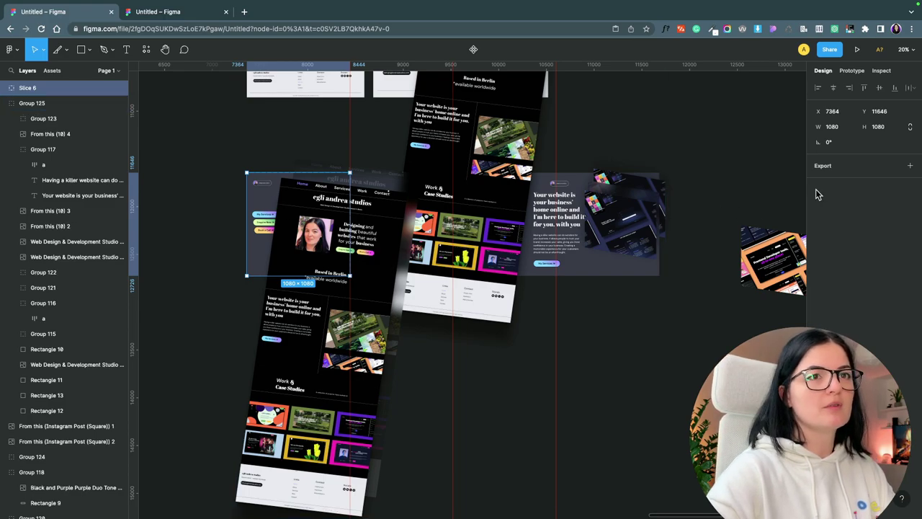
# Step: Export Slice 6 as a 1x PNG, then move it onto the second slide
pyautogui.click(850, 171)
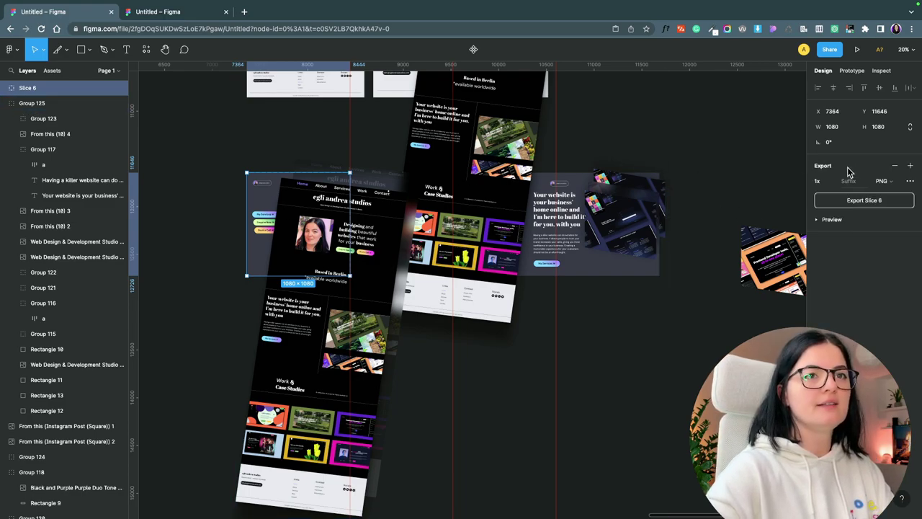
pyautogui.click(862, 204)
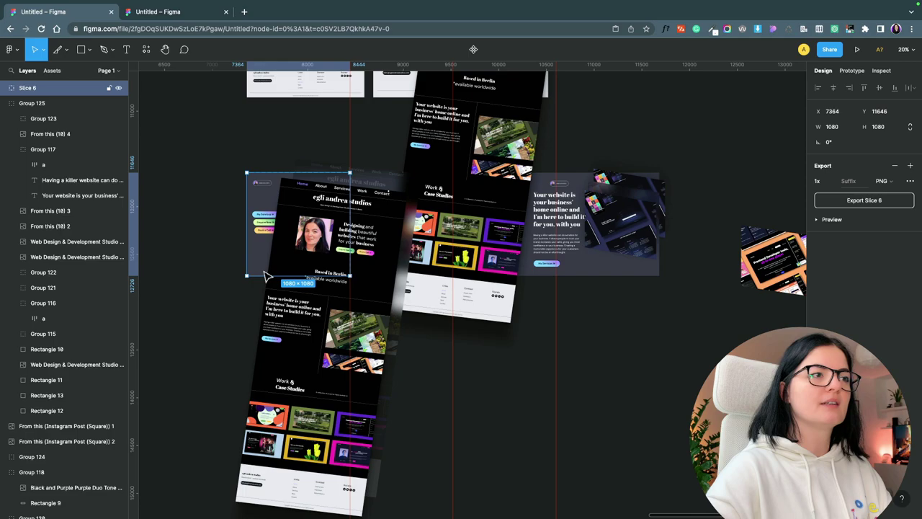
pyautogui.moveTo(265, 276); pyautogui.dragTo(367, 269)
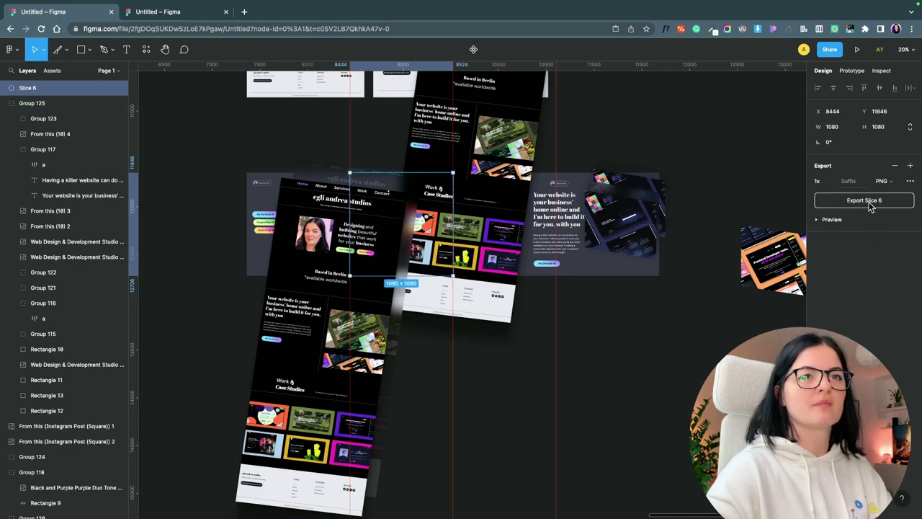
# Step: Select the grouped slide artwork and slice, undoing the selection changes
pyautogui.click(687, 330)
pyautogui.click(401, 193)
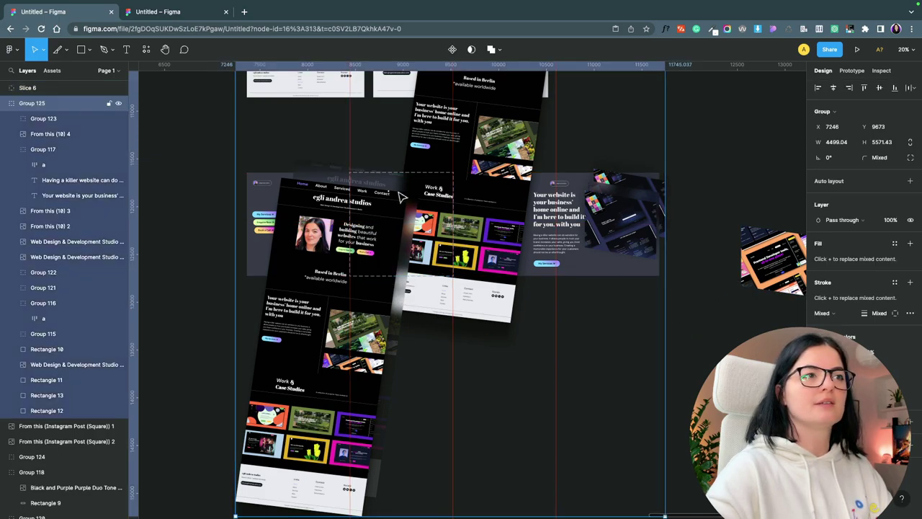
pyautogui.click(374, 164)
pyautogui.click(383, 169)
pyautogui.keyDown('shift'); pyautogui.click(390, 184); pyautogui.keyUp('shift')
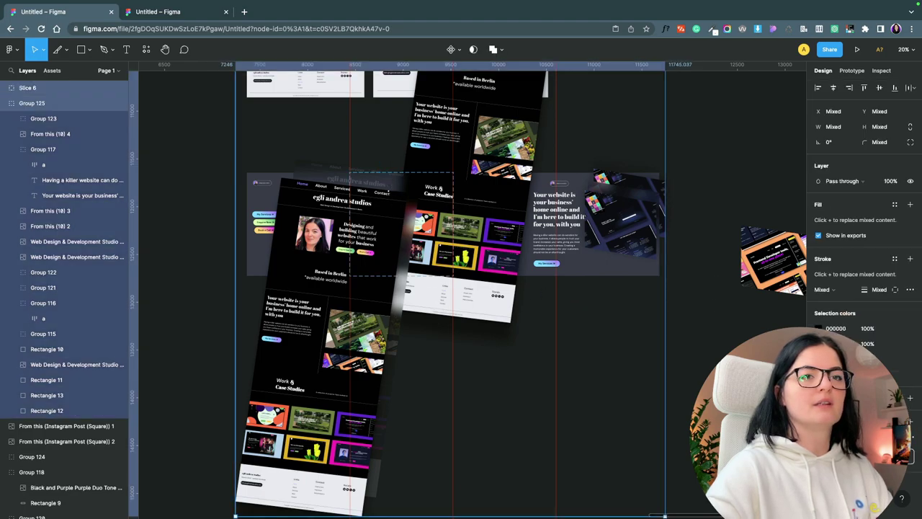
pyautogui.click(569, 354)
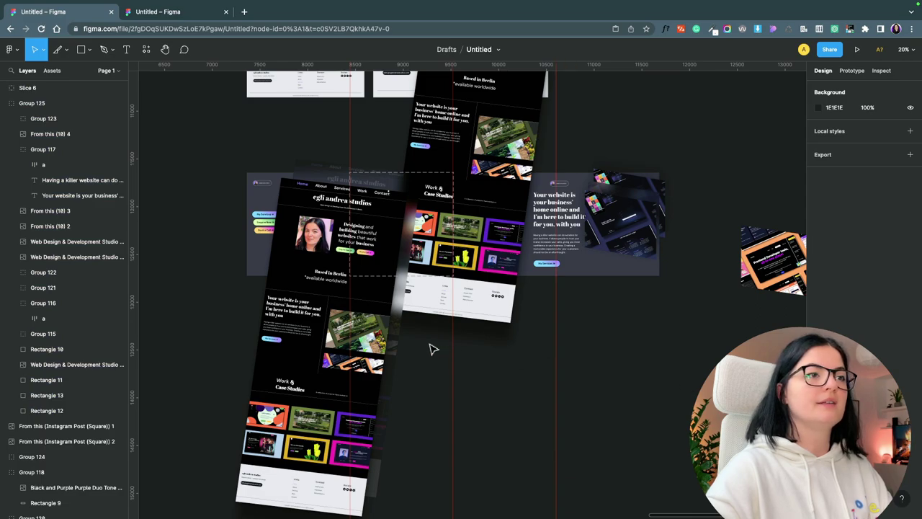
pyautogui.press('super+z')
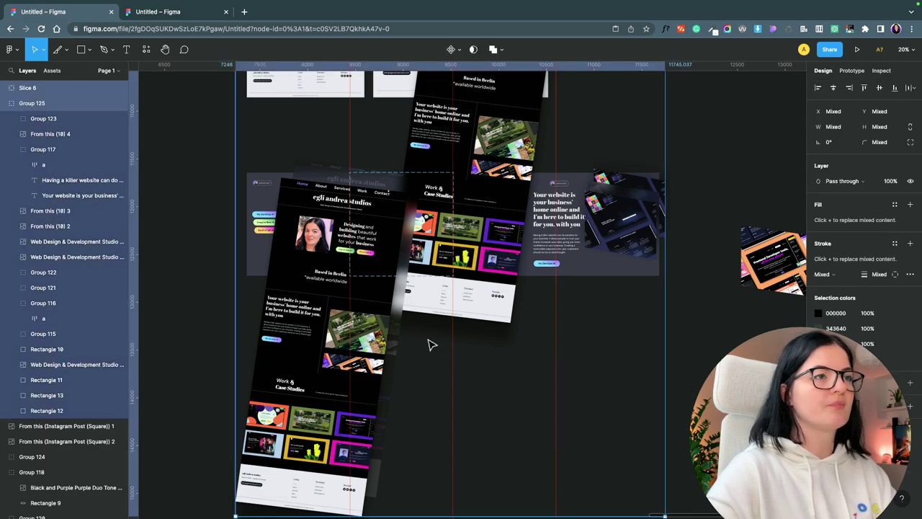
pyautogui.click(430, 345)
pyautogui.click(409, 284)
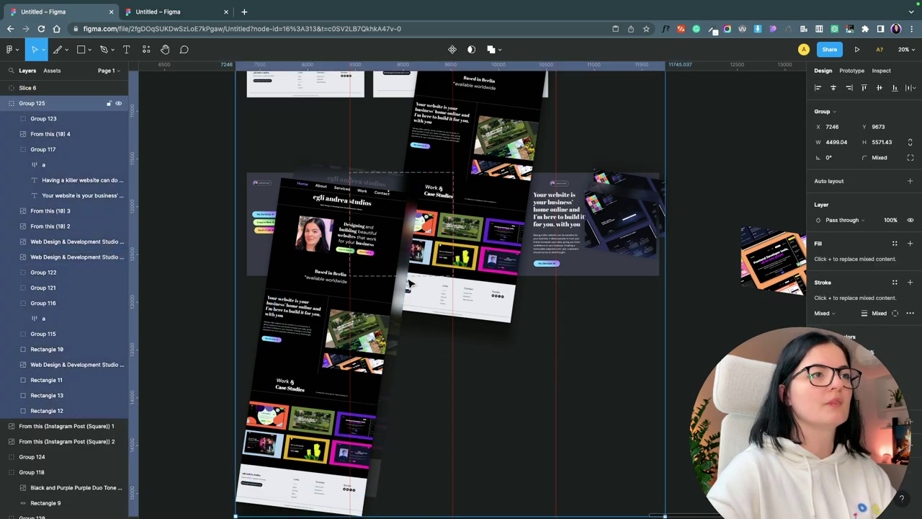
pyautogui.press('super+z')
pyautogui.press('super+z')
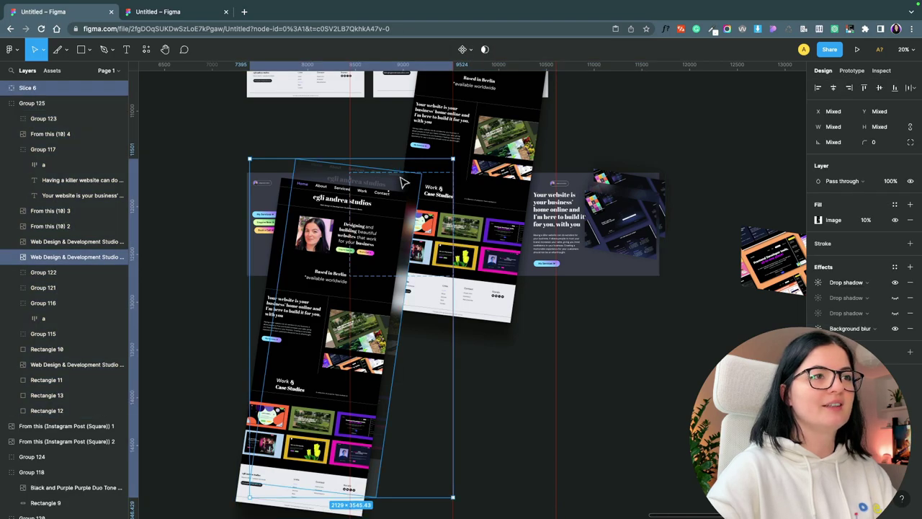
# Step: Inspect the left rotated website mockup's image fill settings
pyautogui.click(518, 354)
pyautogui.doubleClick(423, 278)
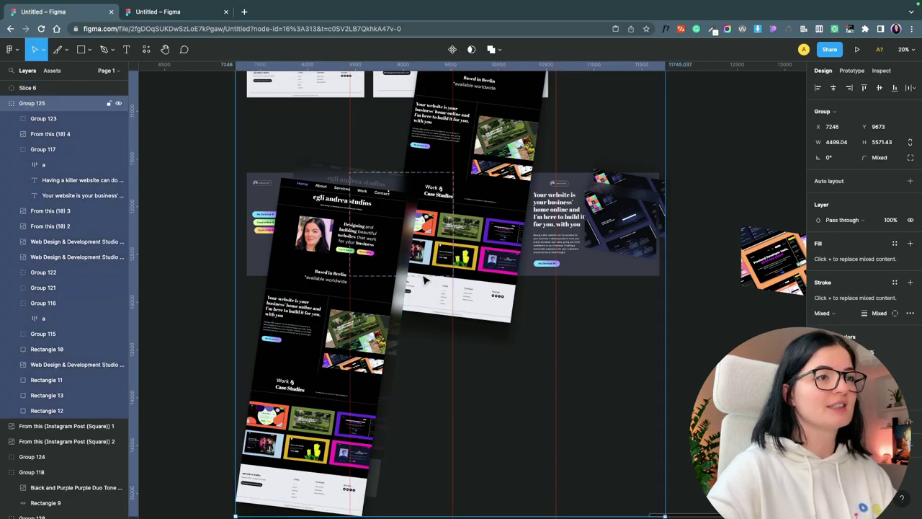
pyautogui.click(376, 279)
pyautogui.doubleClick(372, 276)
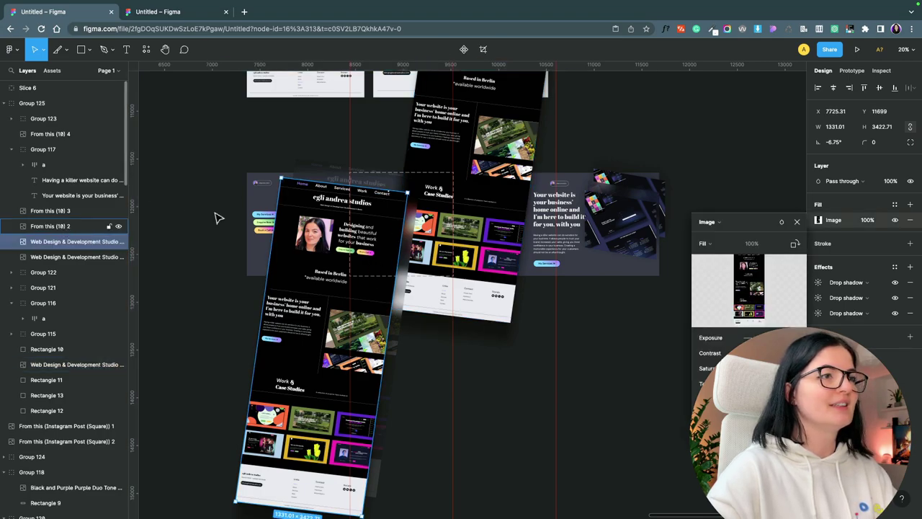
pyautogui.press('Escape')
pyautogui.hotkey('ctrl', 'a')
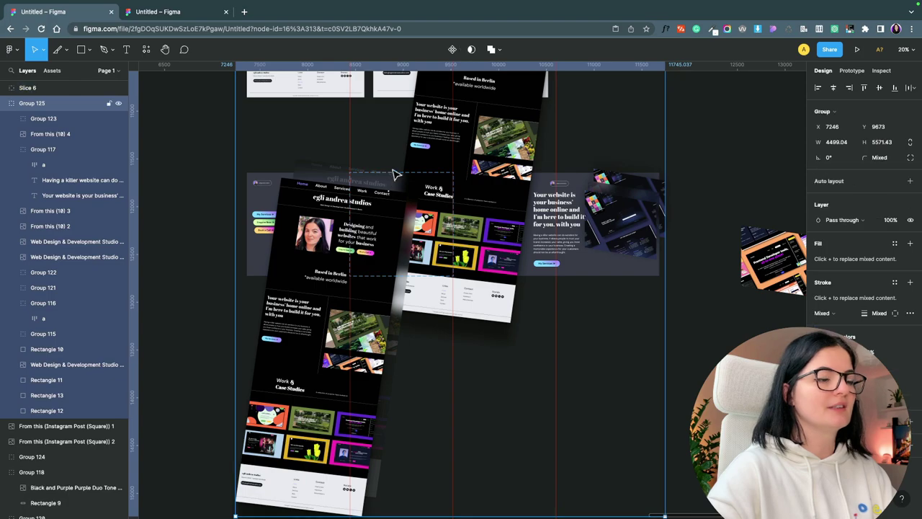
pyautogui.click(395, 174)
pyautogui.doubleClick(395, 174)
pyautogui.press('Escape')
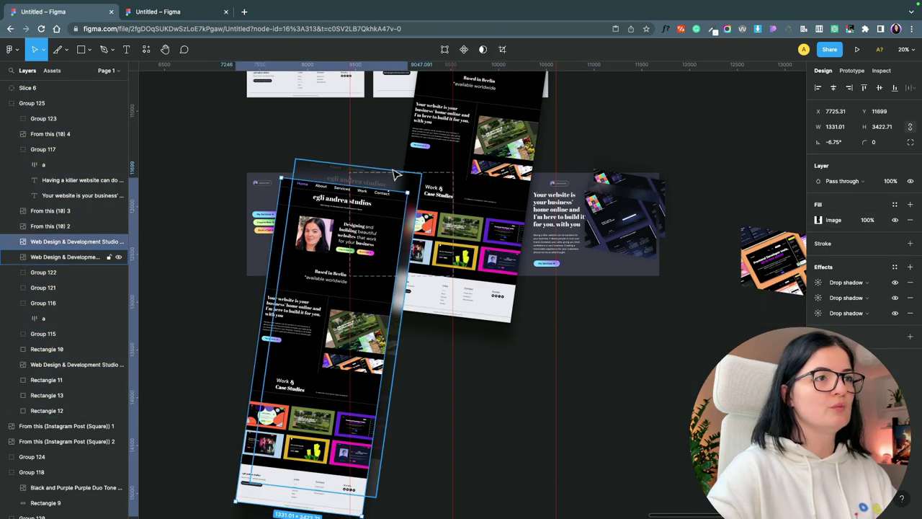
# Step: Select Slice 6 alone so its 1x PNG export setting shows
pyautogui.press('Escape')
pyautogui.hotkey('ctrl', 'a')
pyautogui.press('Escape')
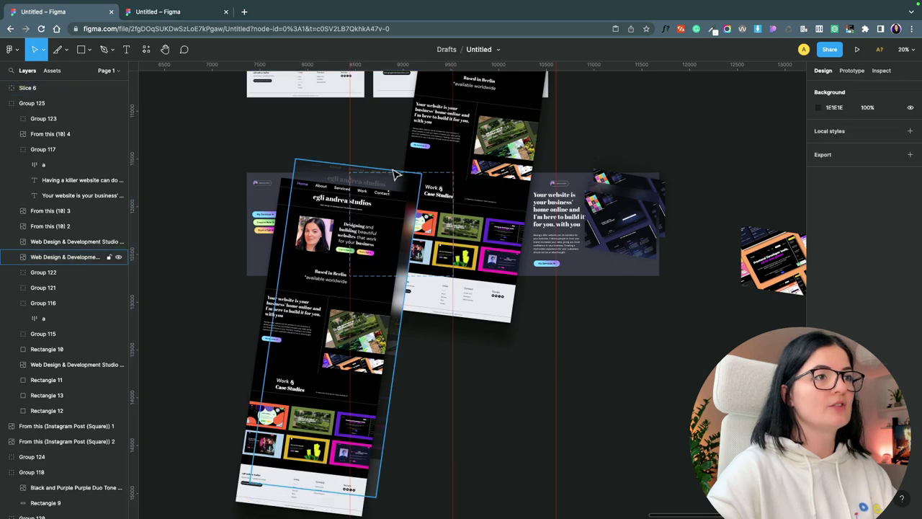
pyautogui.hotkey('ctrl', 'a')
pyautogui.press('Escape')
pyautogui.click(395, 175)
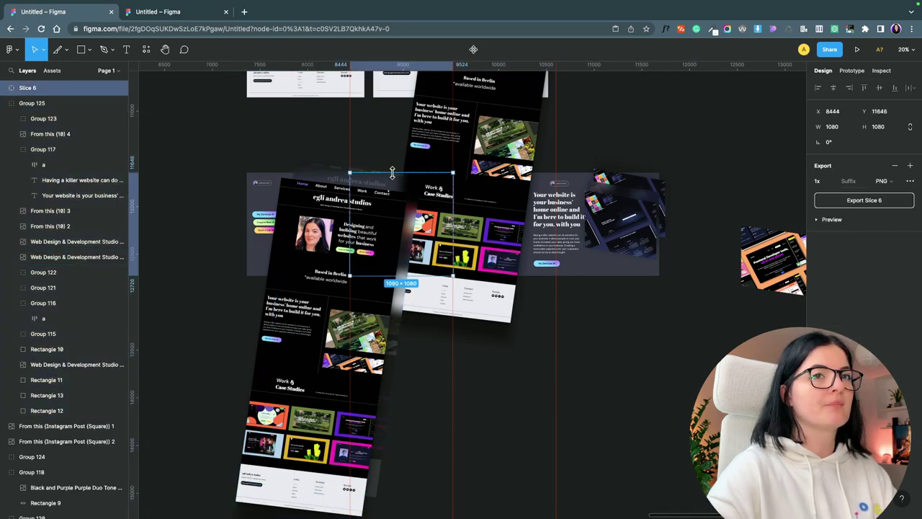
# Step: Export Slice 6 as PNG at the first panel, at X 9524 and at X 10604, then drop a PNG below the design
pyautogui.click(850, 202)
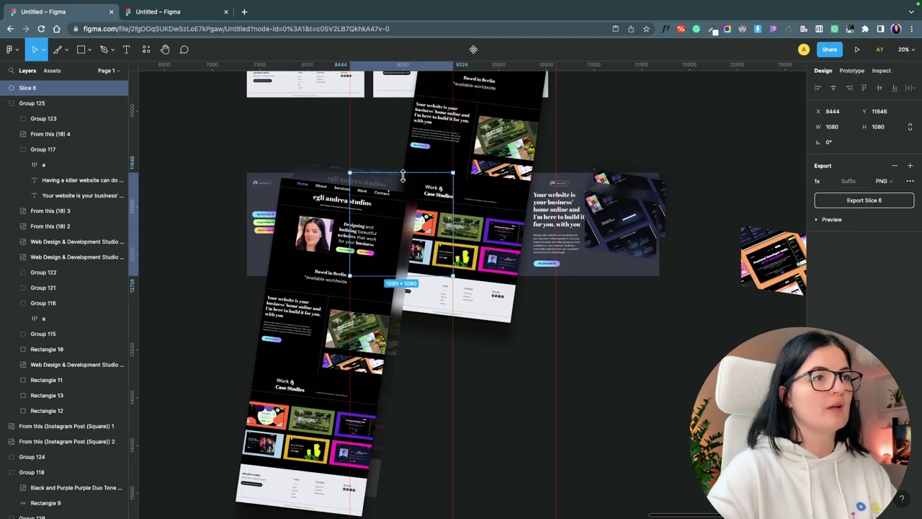
pyautogui.moveTo(408, 189); pyautogui.dragTo(511, 189)
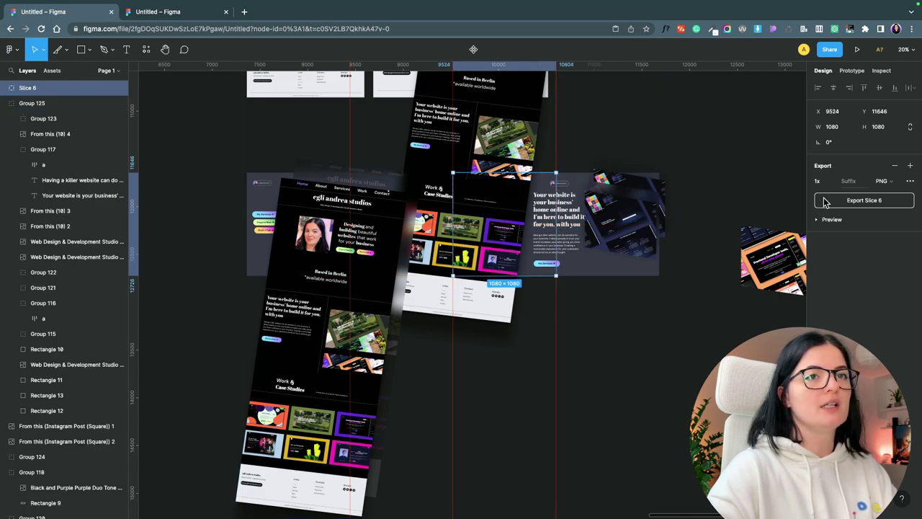
pyautogui.click(838, 204)
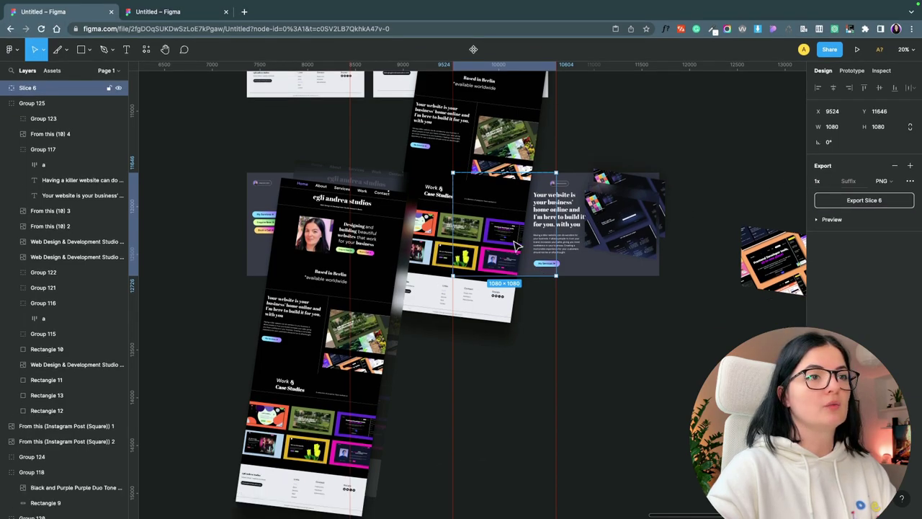
pyautogui.moveTo(515, 247); pyautogui.dragTo(613, 242)
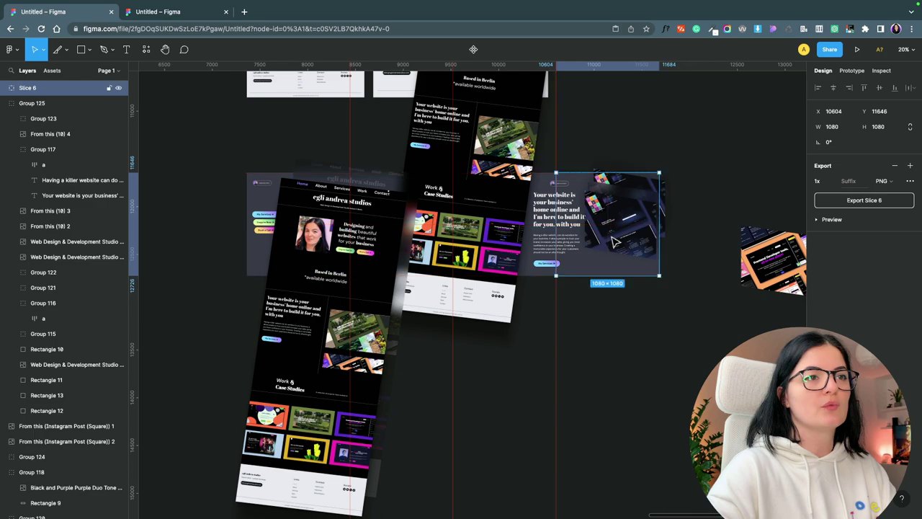
pyautogui.click(865, 204)
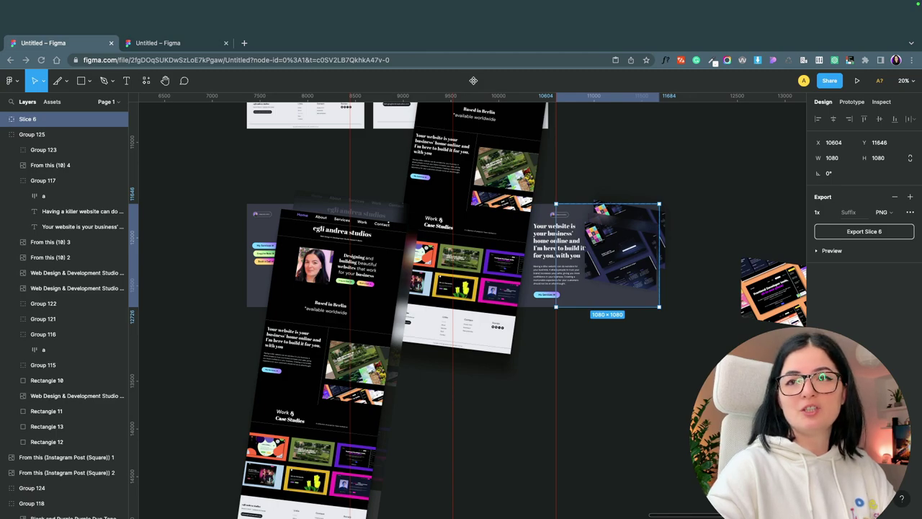
pyautogui.moveTo(807, 360); pyautogui.dragTo(498, 428)
# Step: Duplicate the imported slice image three times to make four copies
pyautogui.hotkey('ctrl', 'd')
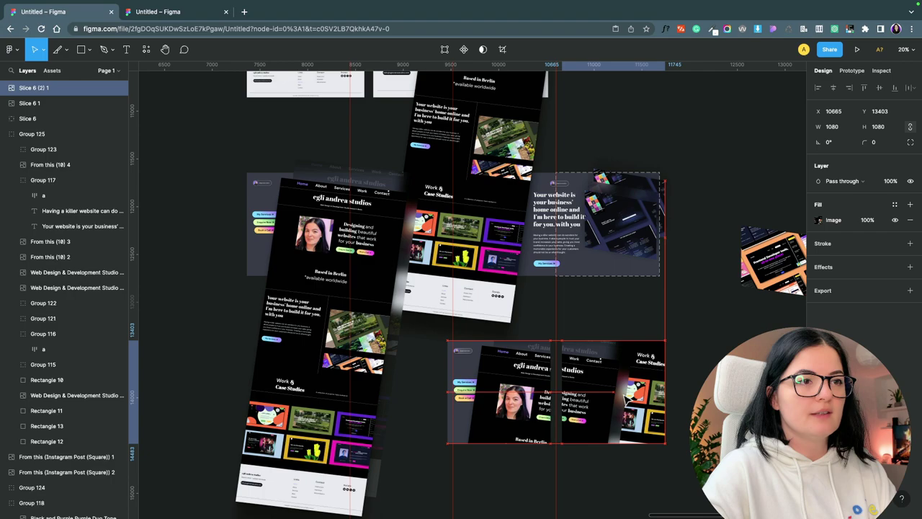
pyautogui.hotkey('ctrl', 'd')
pyautogui.press('Escape')
pyautogui.hscroll(5, 469, 289)
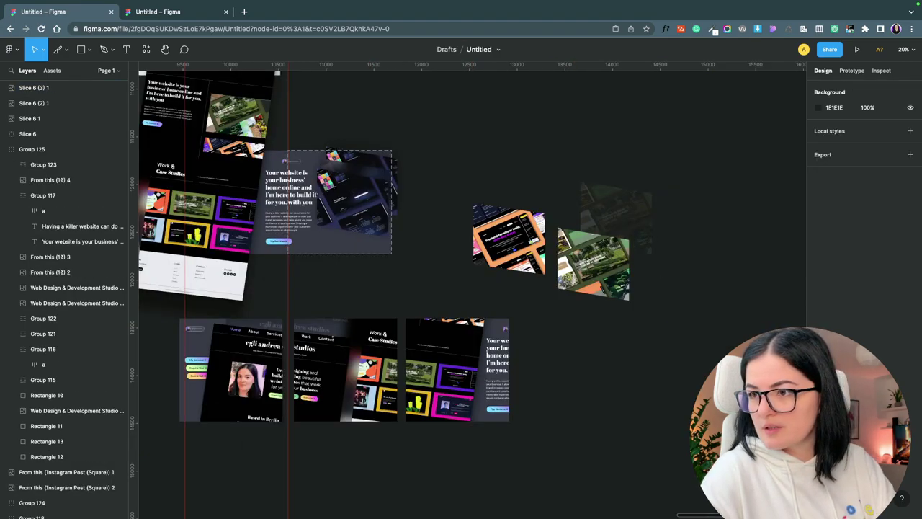
pyautogui.hotkey('ctrl', 'd')
pyautogui.press('Escape')
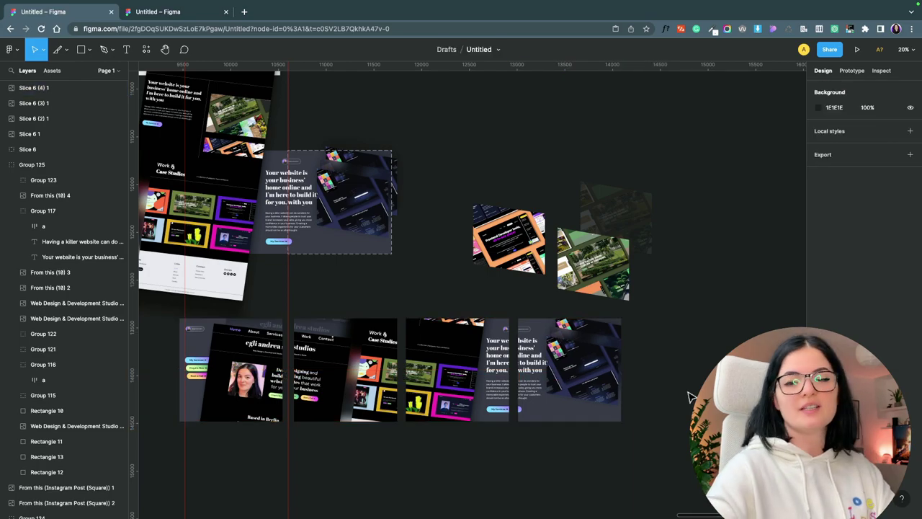
pyautogui.hscroll(-3, 690, 396)
# Step: Close the gaps so the four copies sit edge to edge at Y 13403
pyautogui.moveTo(394, 392); pyautogui.dragTo(382, 391)
pyautogui.moveTo(591, 381); pyautogui.dragTo(562, 382)
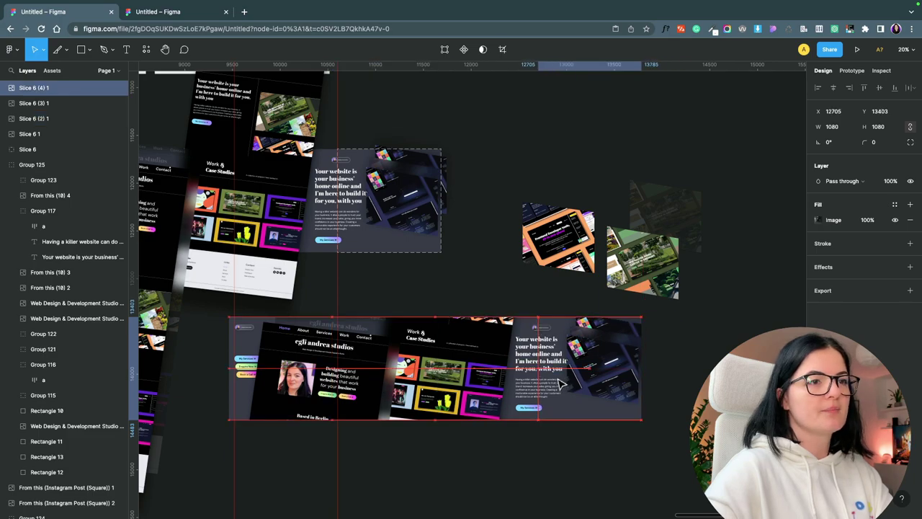
pyautogui.click(551, 461)
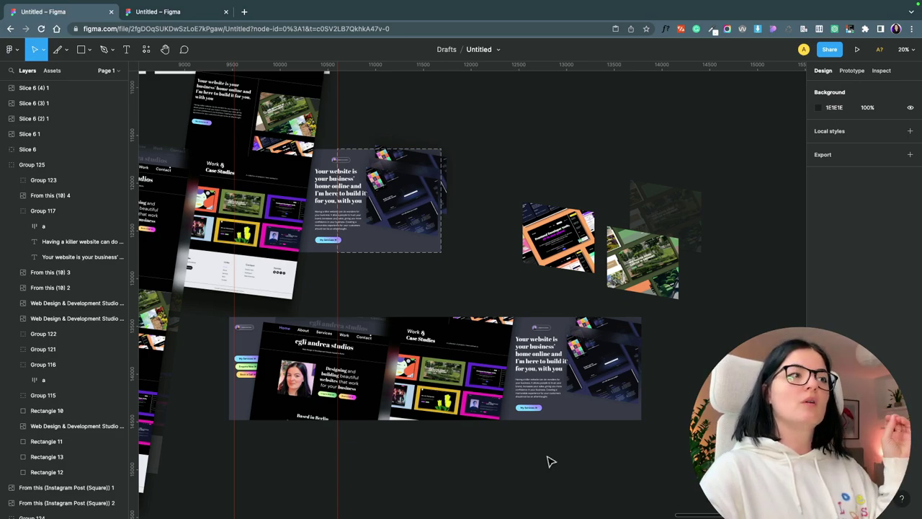
# Step: In a new Chrome tab, load the png2pdf.com PNG to PDF converter from Other Bookmarks
pyautogui.click(244, 12)
pyautogui.click(245, 27)
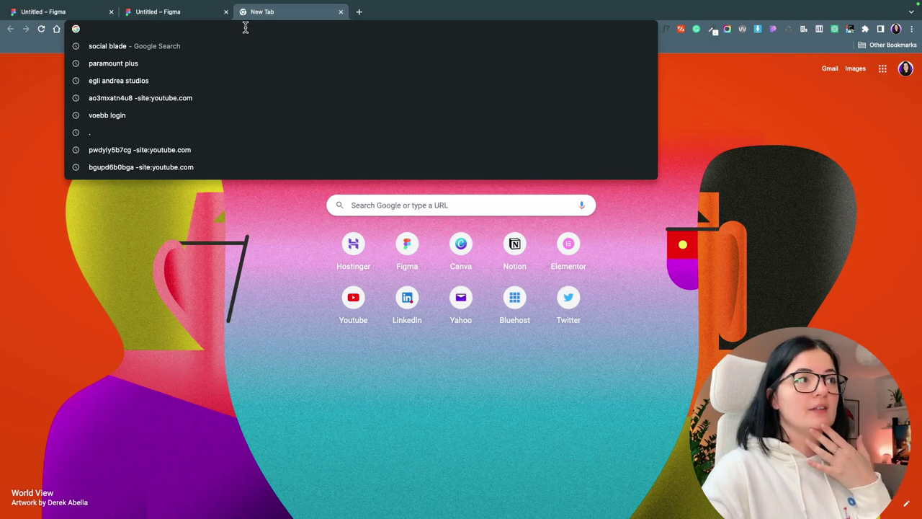
pyautogui.click(876, 48)
pyautogui.scroll(-10, 893, 360)
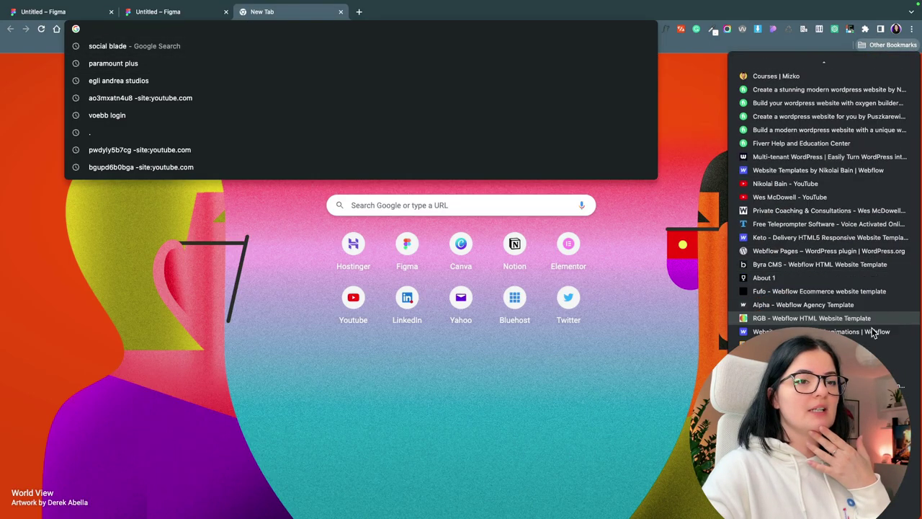
pyautogui.scroll(-10, 825, 209)
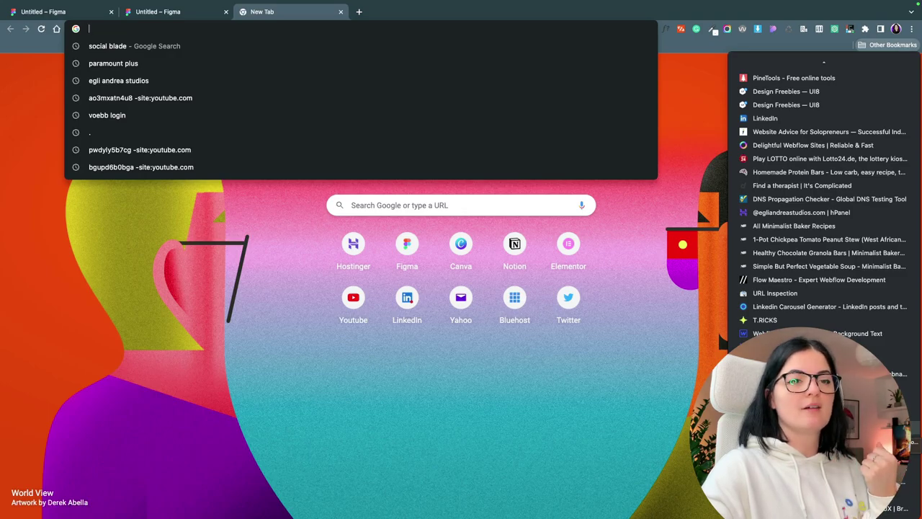
pyautogui.scroll(-3, 825, 209)
pyautogui.click(825, 209)
pyautogui.scroll(-2, 461, 289)
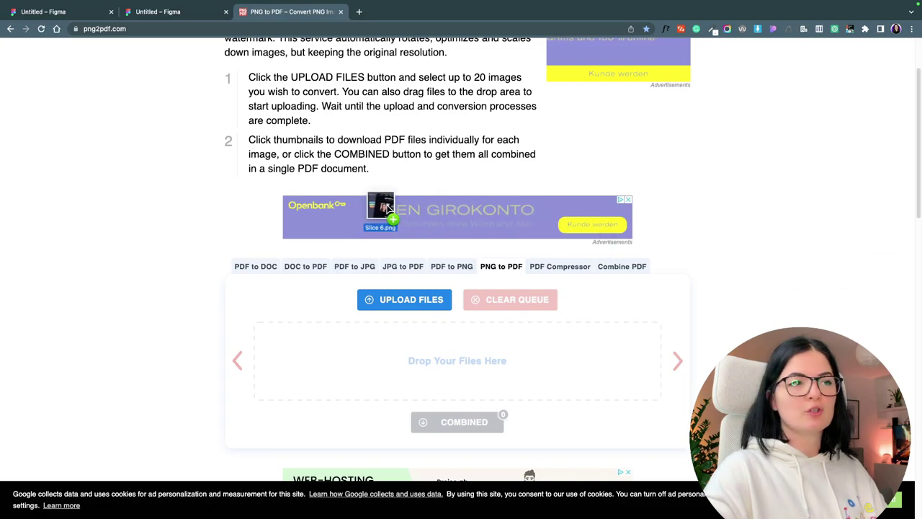
# Step: Upload Slice 6.png through Slice 6 (4).png and merge them into one combined PDF
pyautogui.moveTo(755, 505); pyautogui.dragTo(323, 348)
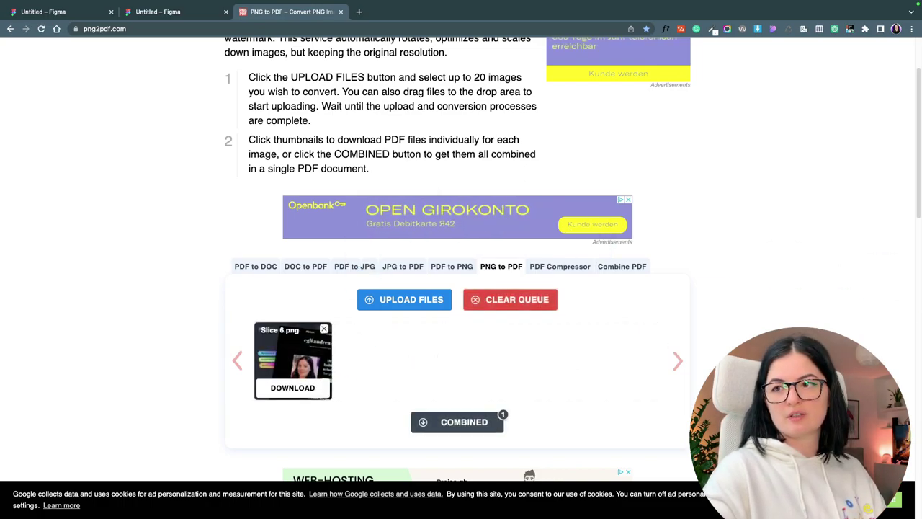
pyautogui.moveTo(751, 504); pyautogui.dragTo(385, 360)
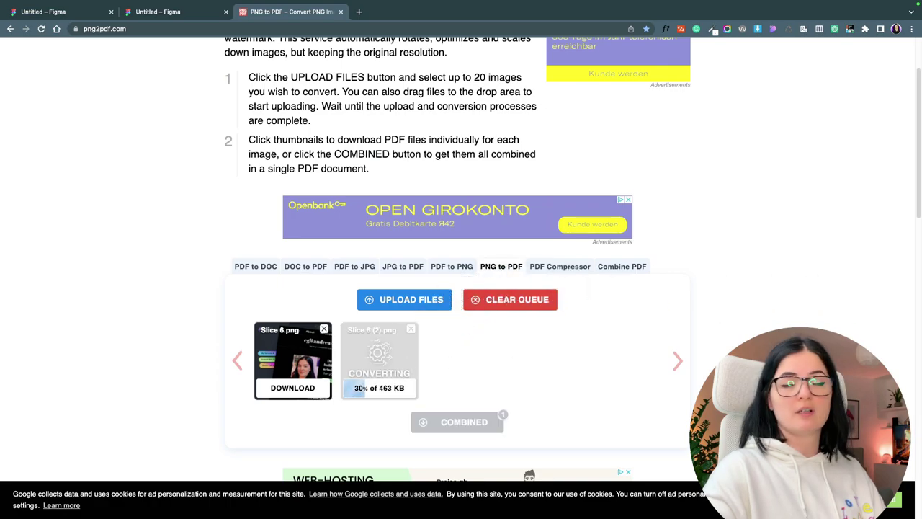
pyautogui.moveTo(751, 504); pyautogui.dragTo(565, 436)
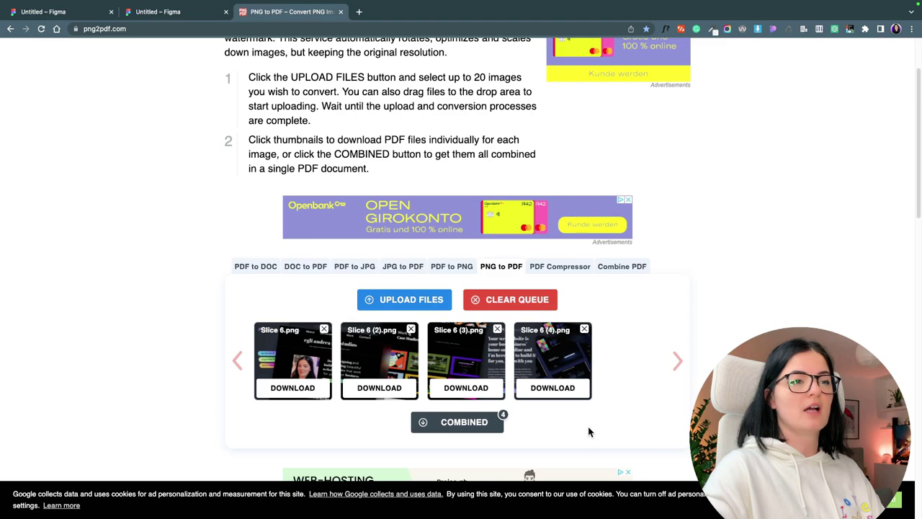
pyautogui.click(470, 423)
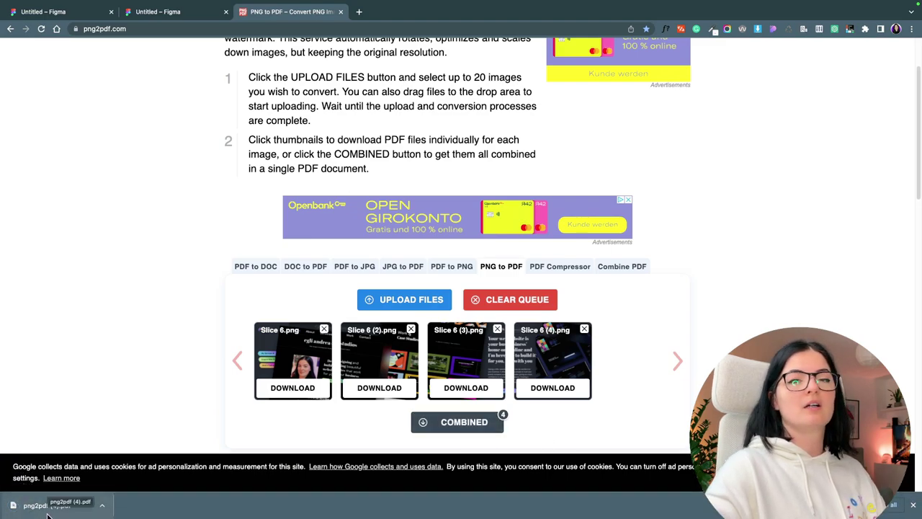
pyautogui.click(48, 513)
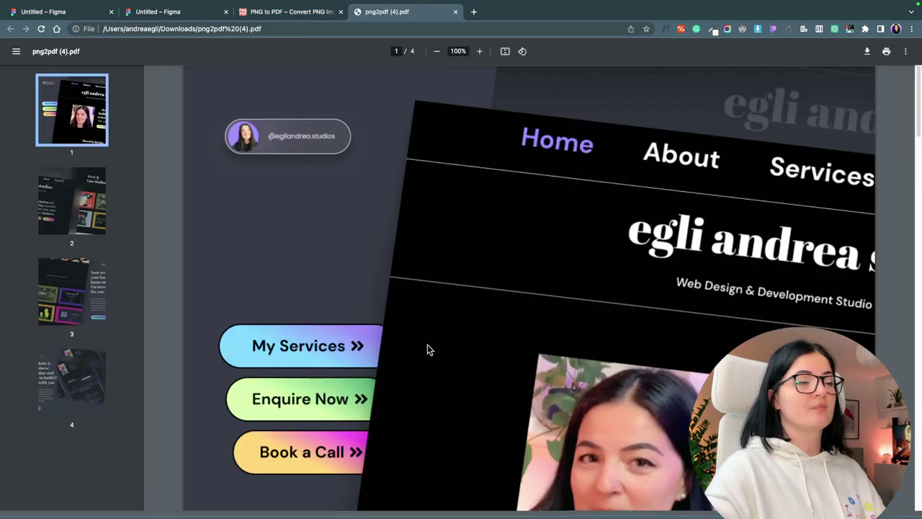
pyautogui.scroll(-1, 418, 373)
pyautogui.scroll(-10, 418, 373)
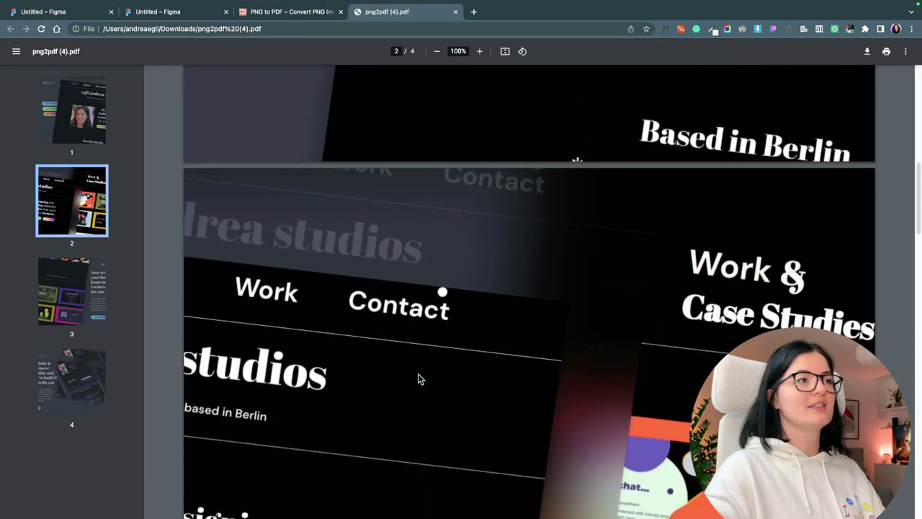
pyautogui.scroll(-10, 418, 373)
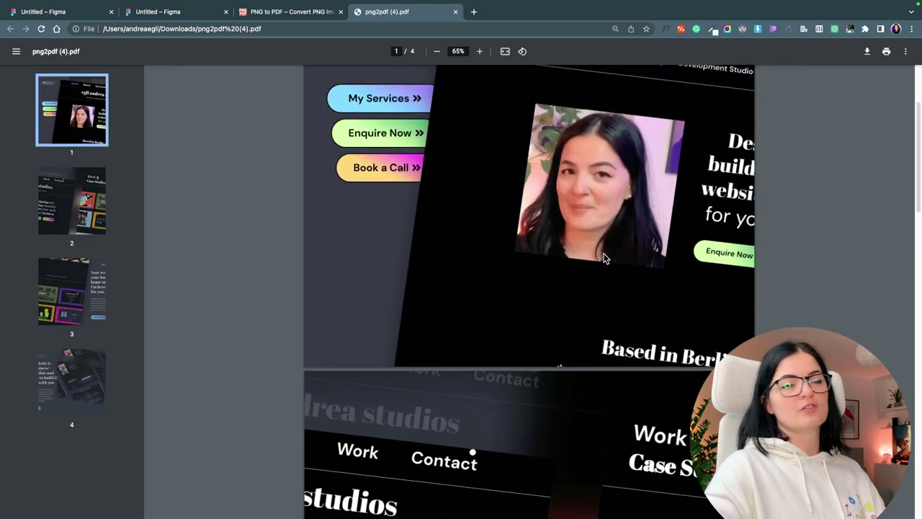
pyautogui.scroll(3, 604, 258)
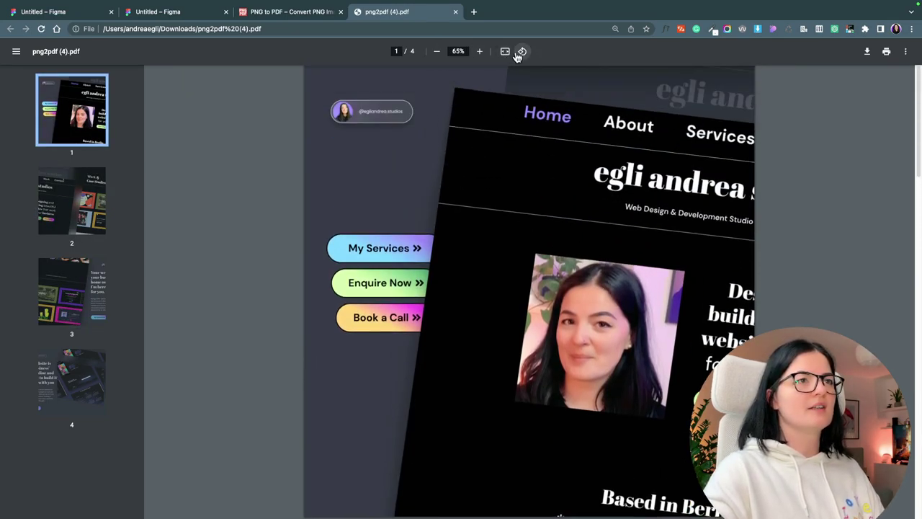
pyautogui.scroll(-15, 449, 336)
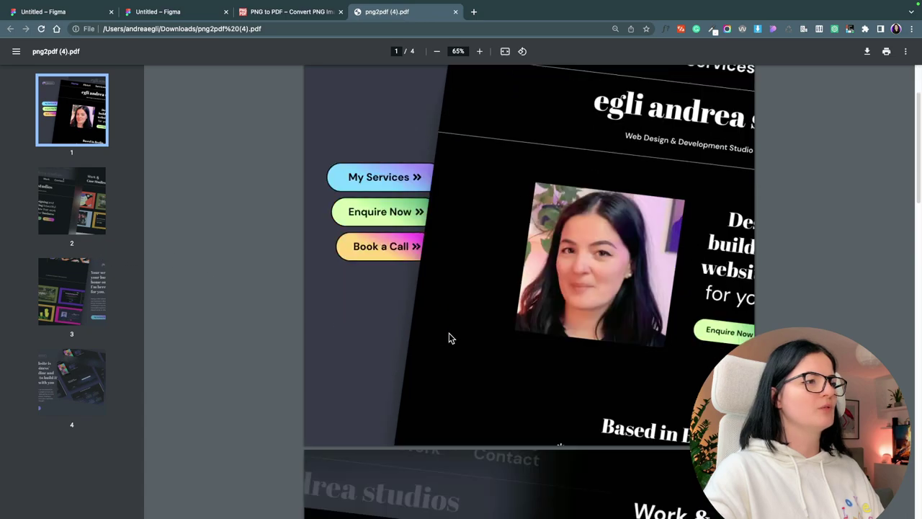